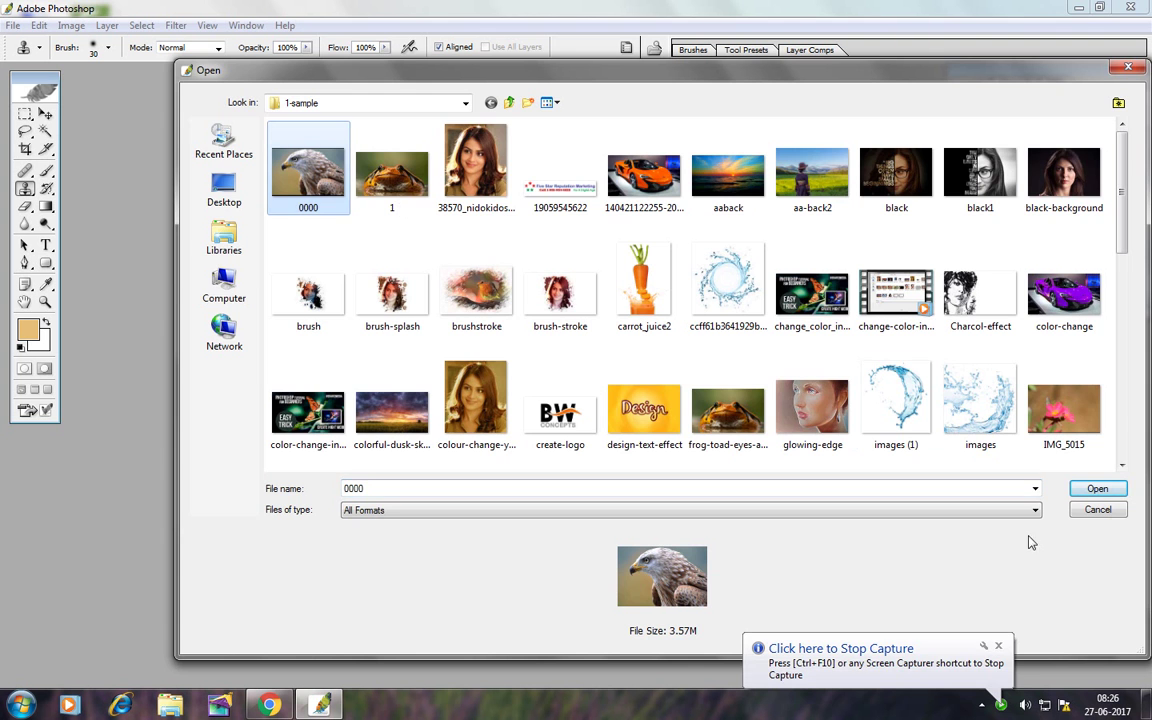
Open the eagle photo 0000.jpeg and maximize its document window to fill the workspace
{"action": "left_click", "coordinate": [1097, 489]}
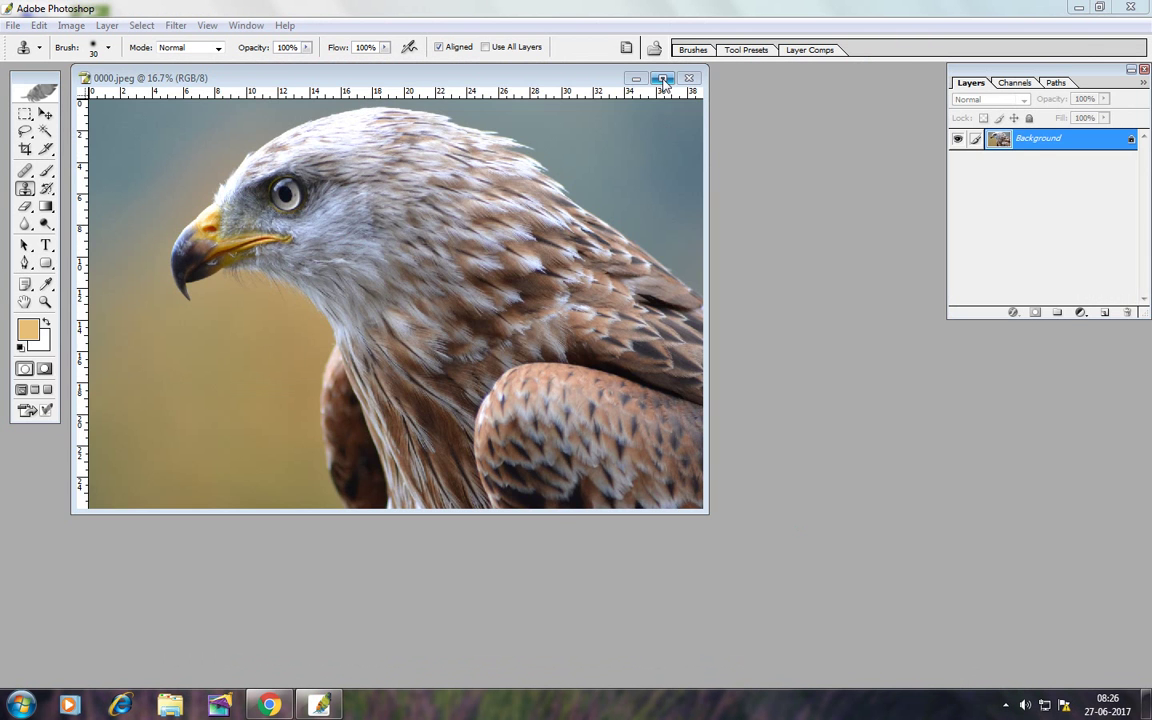
{"action": "left_click", "coordinate": [666, 79]}
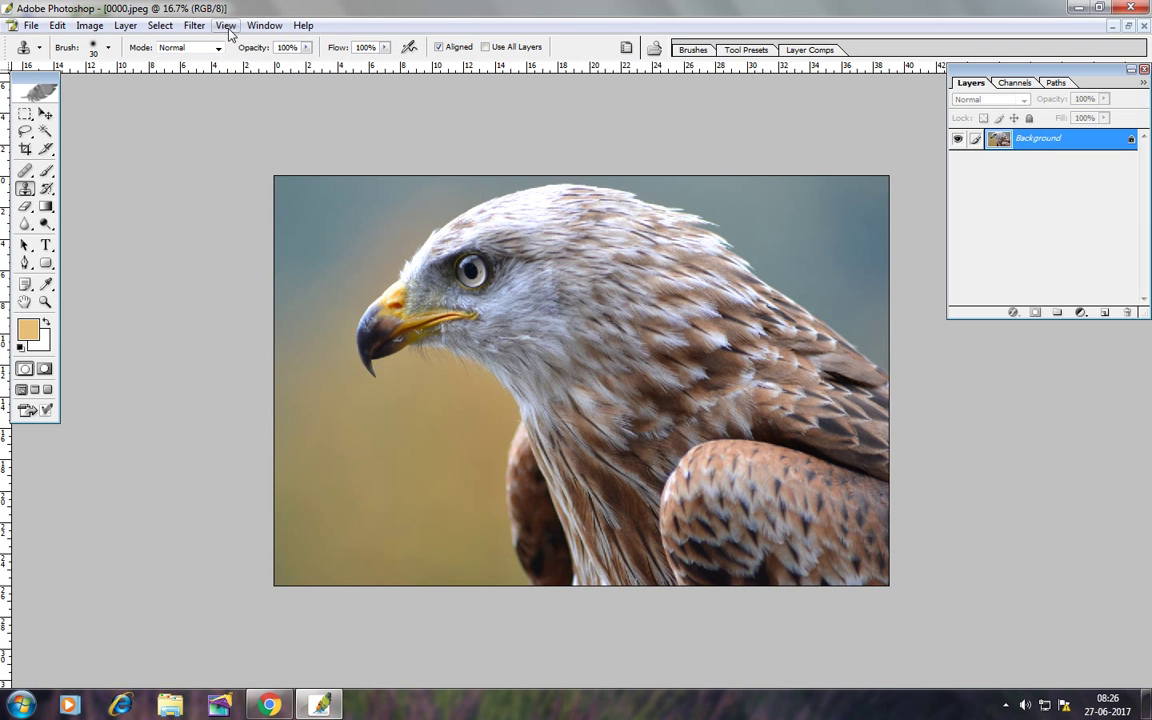
{"action": "left_click", "coordinate": [194, 26]}
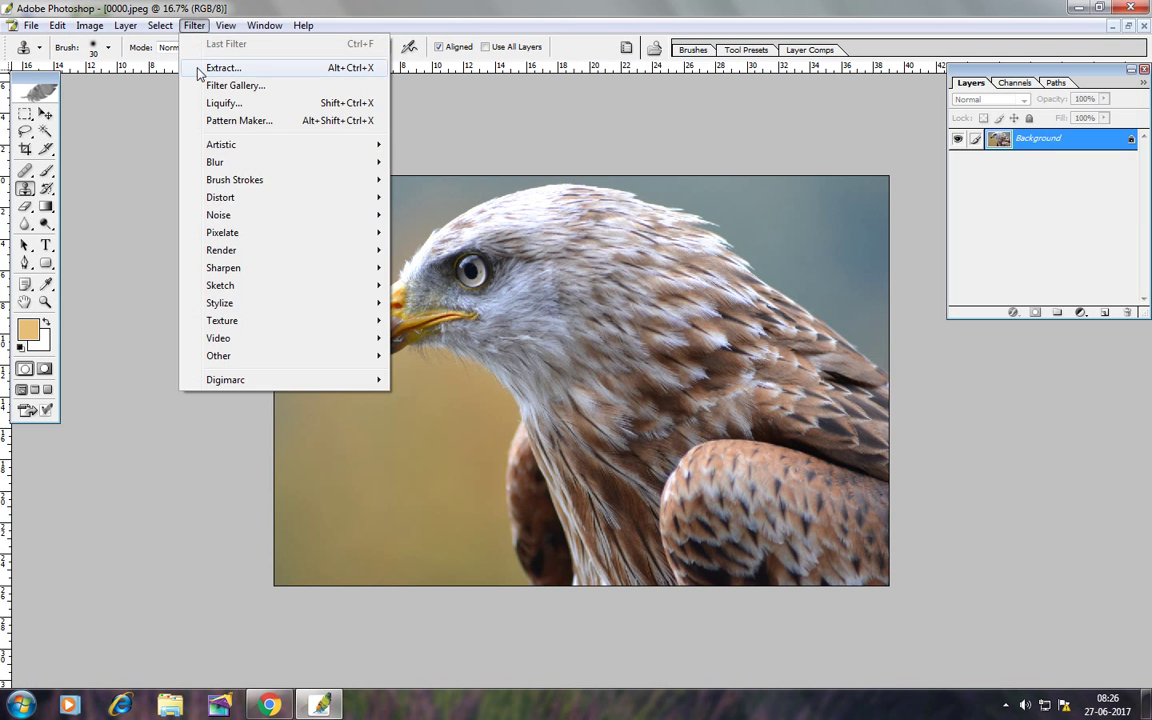
Start the Extract filter and trace a green edge highlight up the eagle's neck toward the beak
{"action": "left_click", "coordinate": [215, 68]}
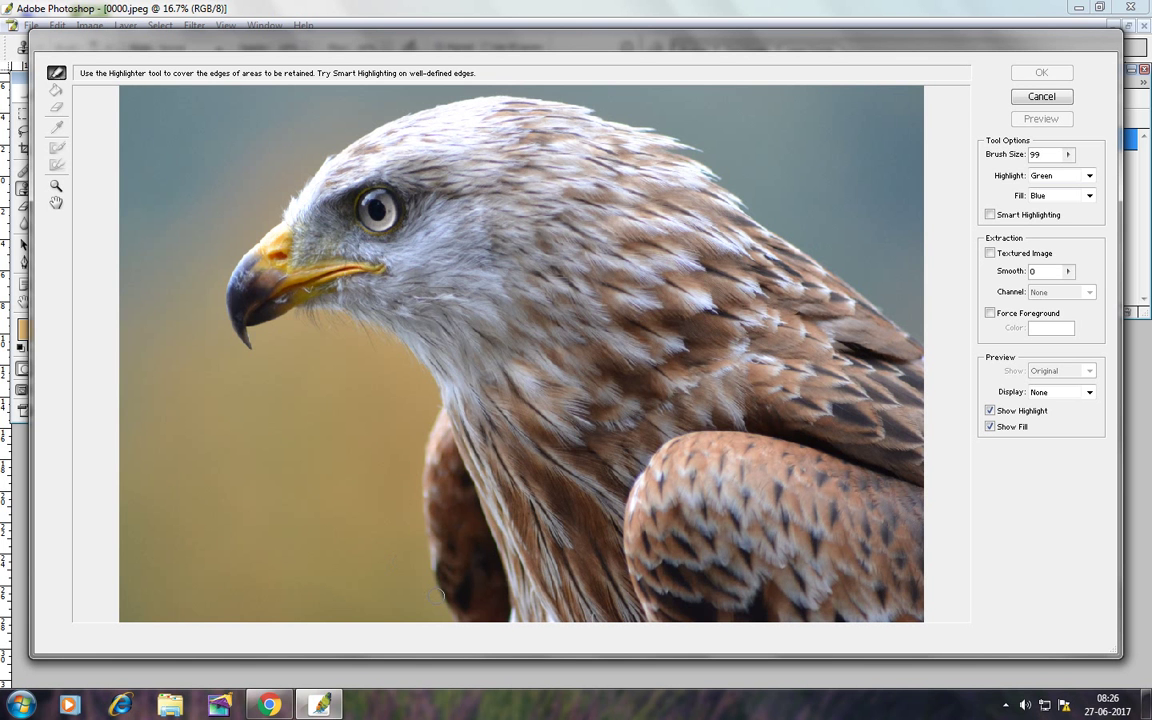
{"action": "mouse_move", "coordinate": [452, 614]}
{"action": "left_mouse_down"}
{"action": "mouse_move", "coordinate": [418, 528]}
{"action": "mouse_move", "coordinate": [435, 400]}
{"action": "mouse_move", "coordinate": [380, 340]}
{"action": "mouse_move", "coordinate": [296, 308]}
{"action": "left_mouse_up"}
{"action": "key", "text": "g"}
{"action": "key", "text": "b"}
{"action": "key", "text": "g"}
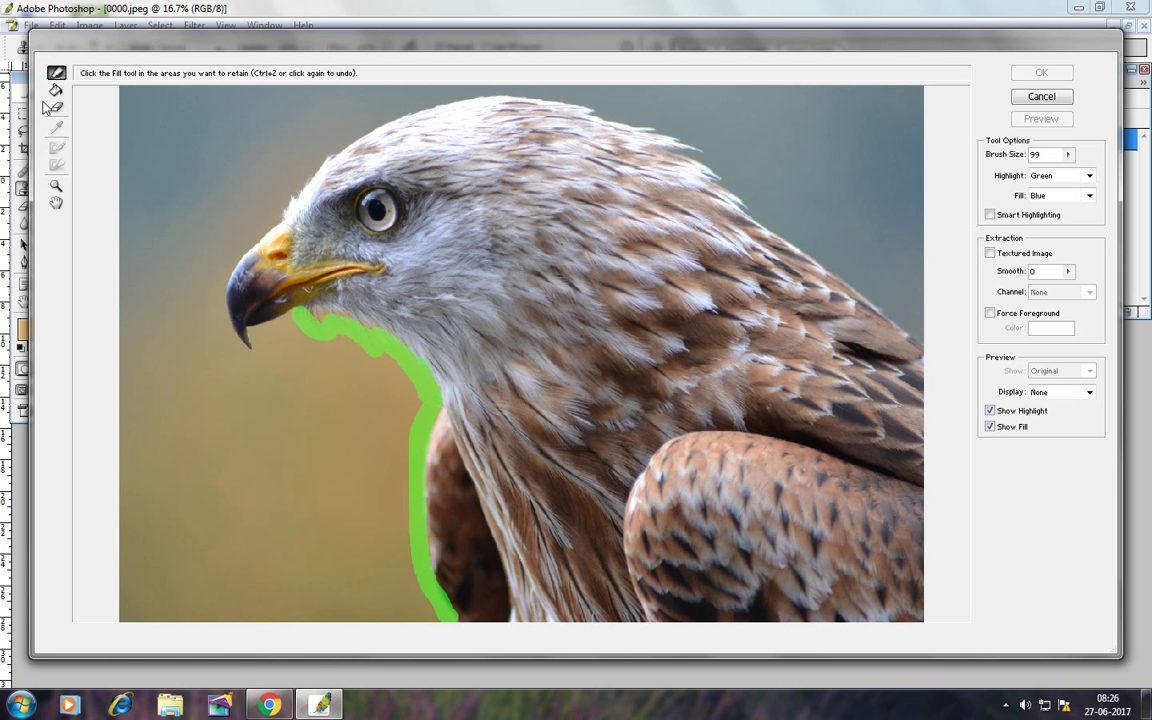
{"action": "left_click", "coordinate": [55, 77]}
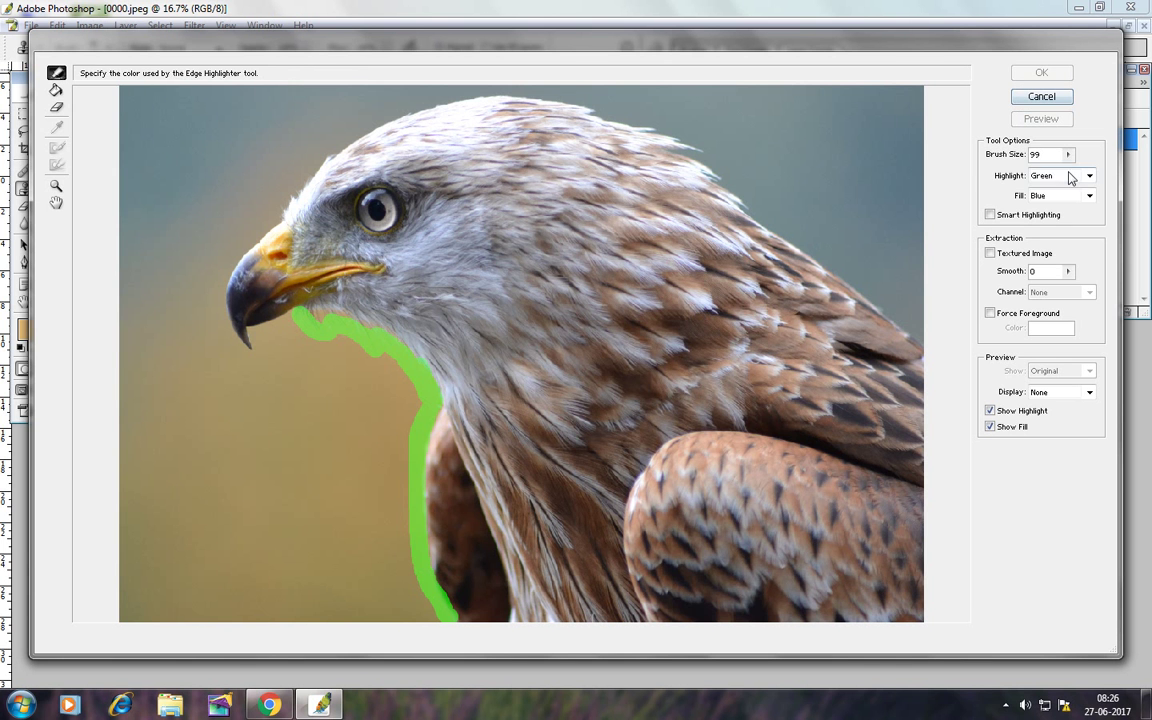
Set the Edge Highlighter brush size to 45
{"action": "left_click", "coordinate": [1068, 155]}
{"action": "left_click_drag", "start_coordinate": [1040, 177], "coordinate": [1020, 177]}
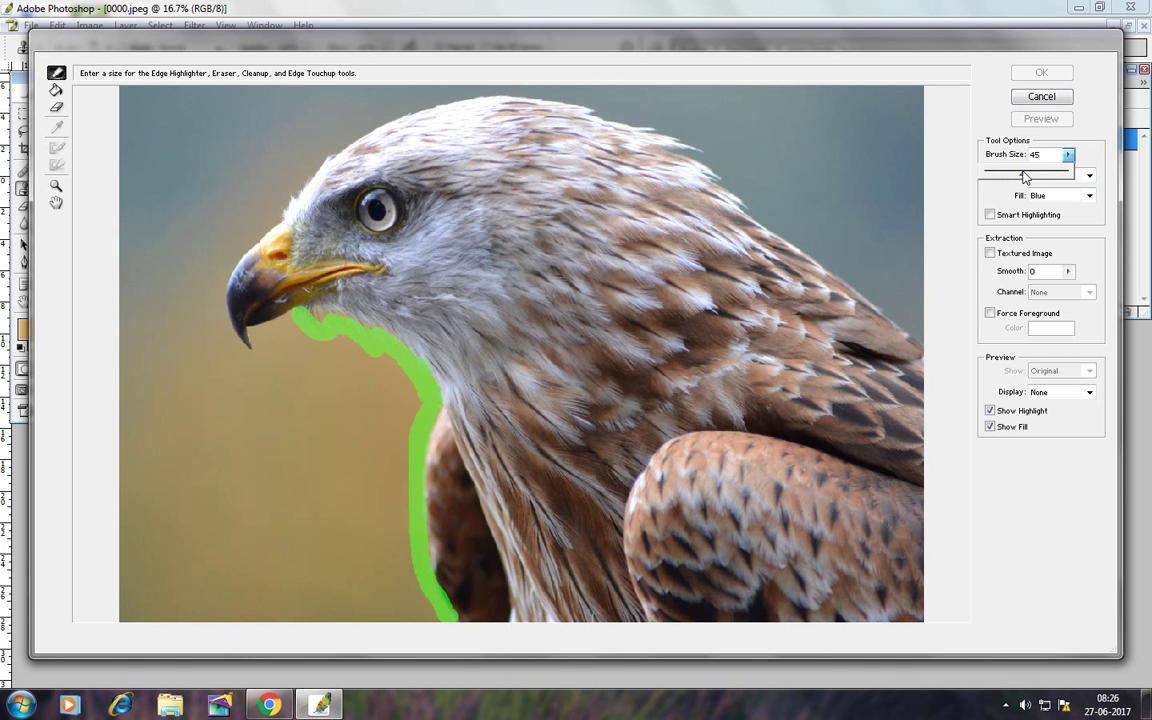
{"action": "left_click", "coordinate": [261, 282]}
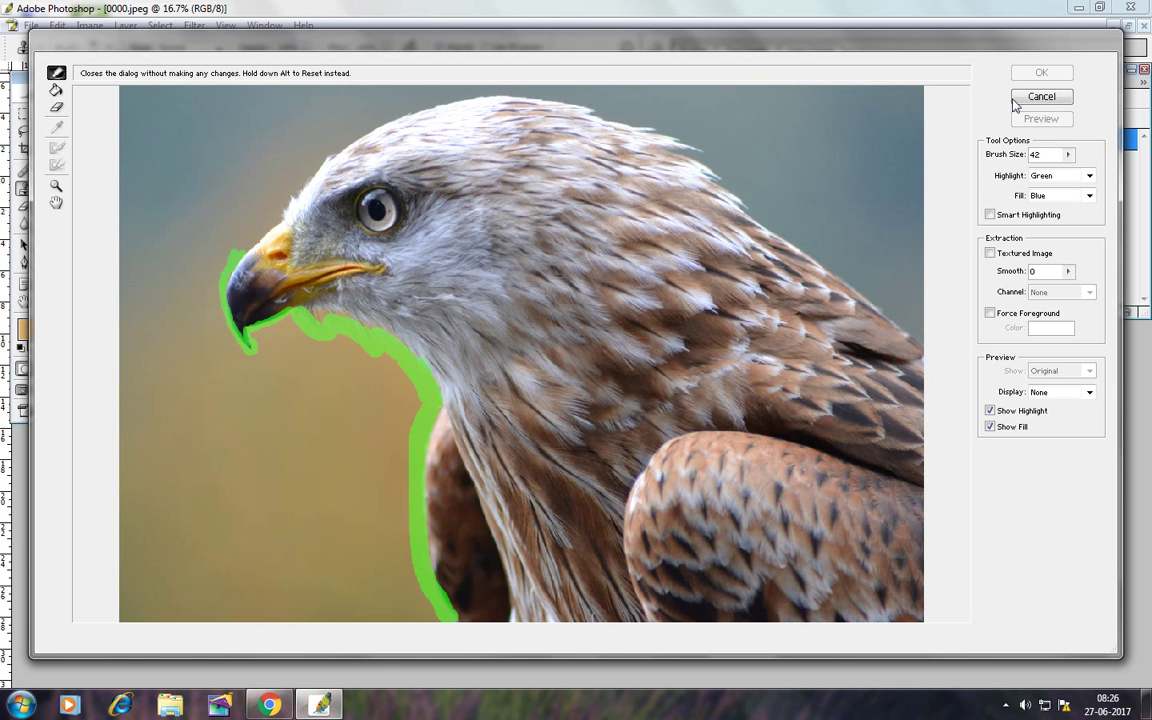
{"action": "left_click", "coordinate": [1067, 155]}
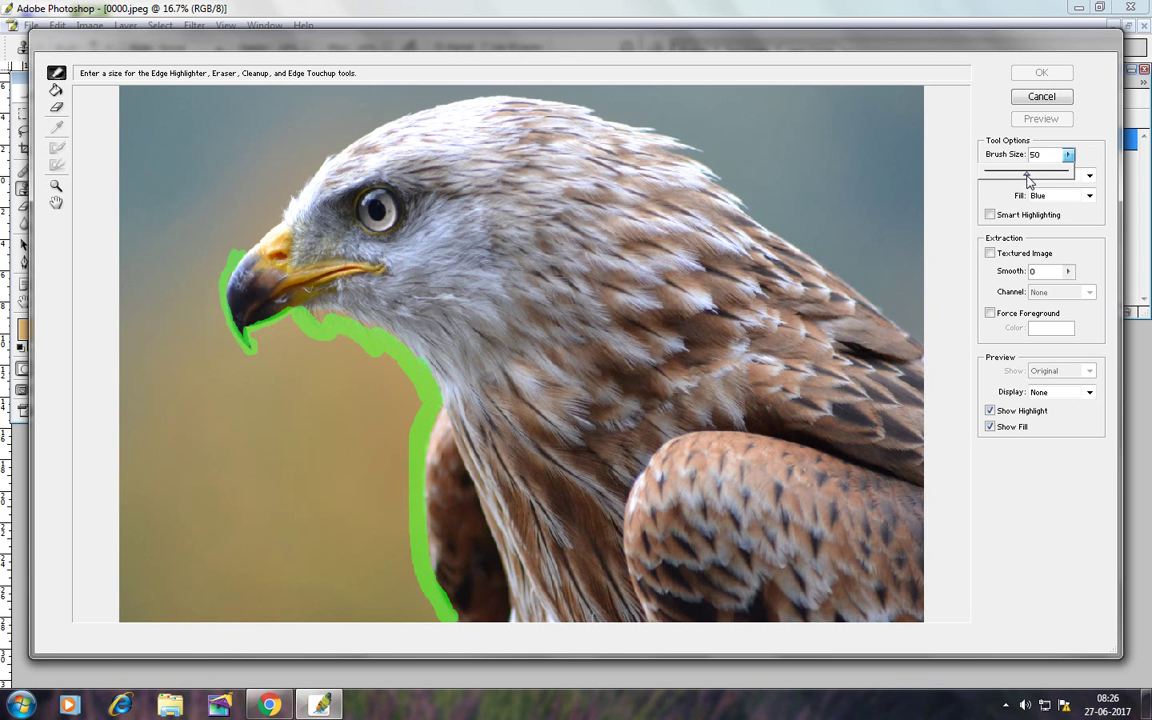
{"action": "left_click_drag", "start_coordinate": [1019, 172], "coordinate": [1022, 172]}
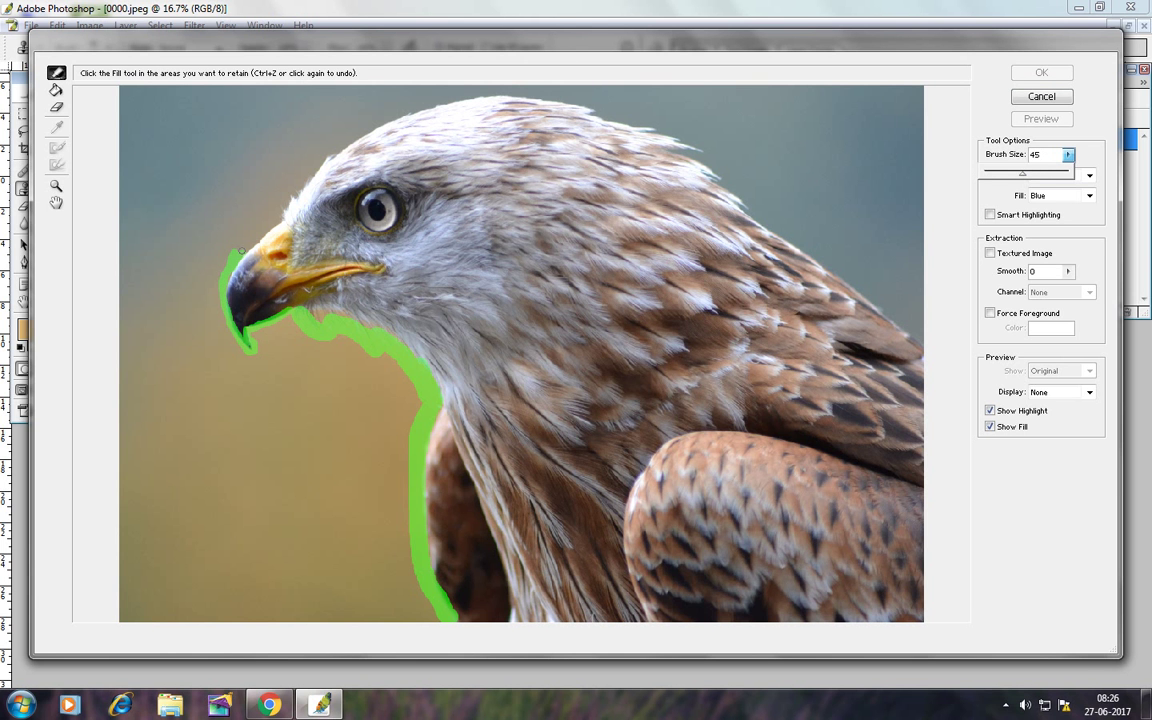
Extend the green edge highlight over the eagle's head and down its back to the right edge
{"action": "left_click", "coordinate": [241, 251]}
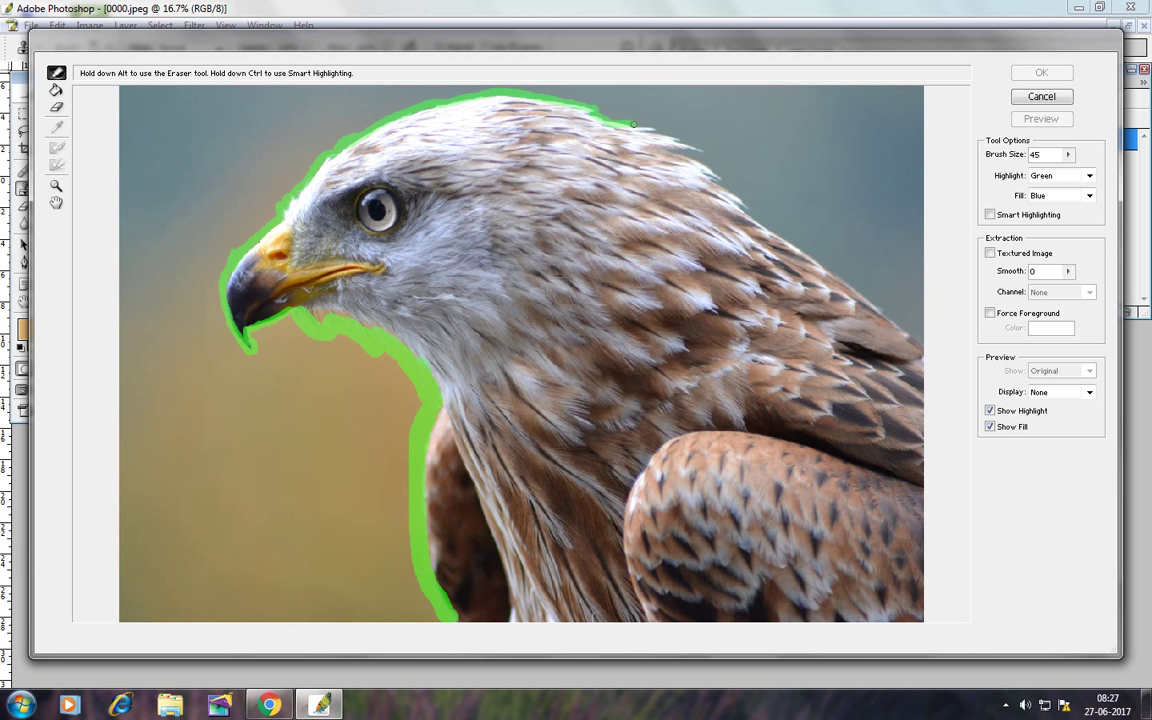
{"action": "left_click_drag", "start_coordinate": [655, 128], "coordinate": [677, 138]}
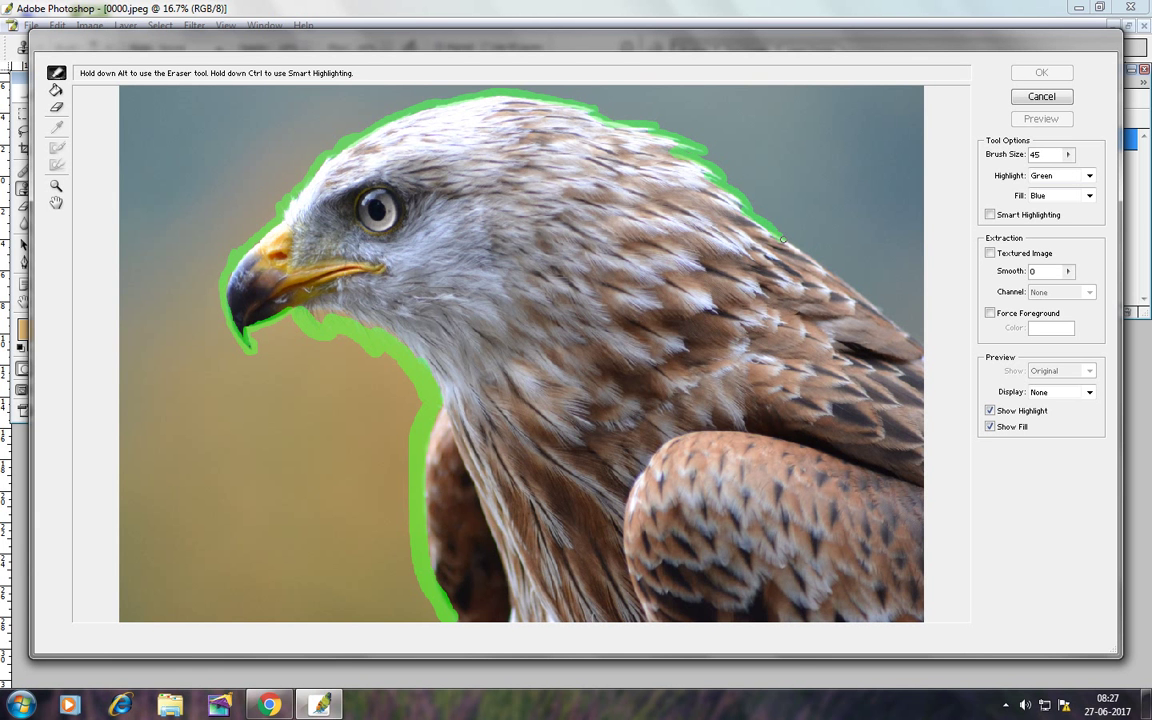
{"action": "left_click_drag", "start_coordinate": [842, 280], "coordinate": [880, 314]}
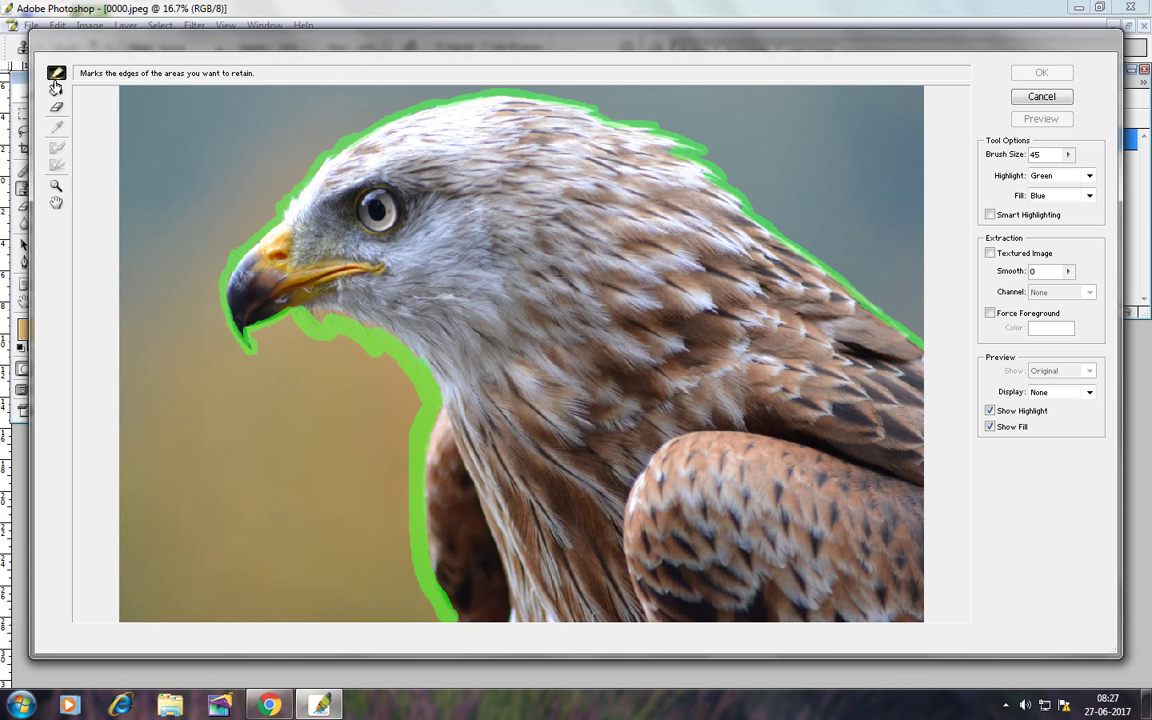
{"action": "left_click", "coordinate": [56, 187]}
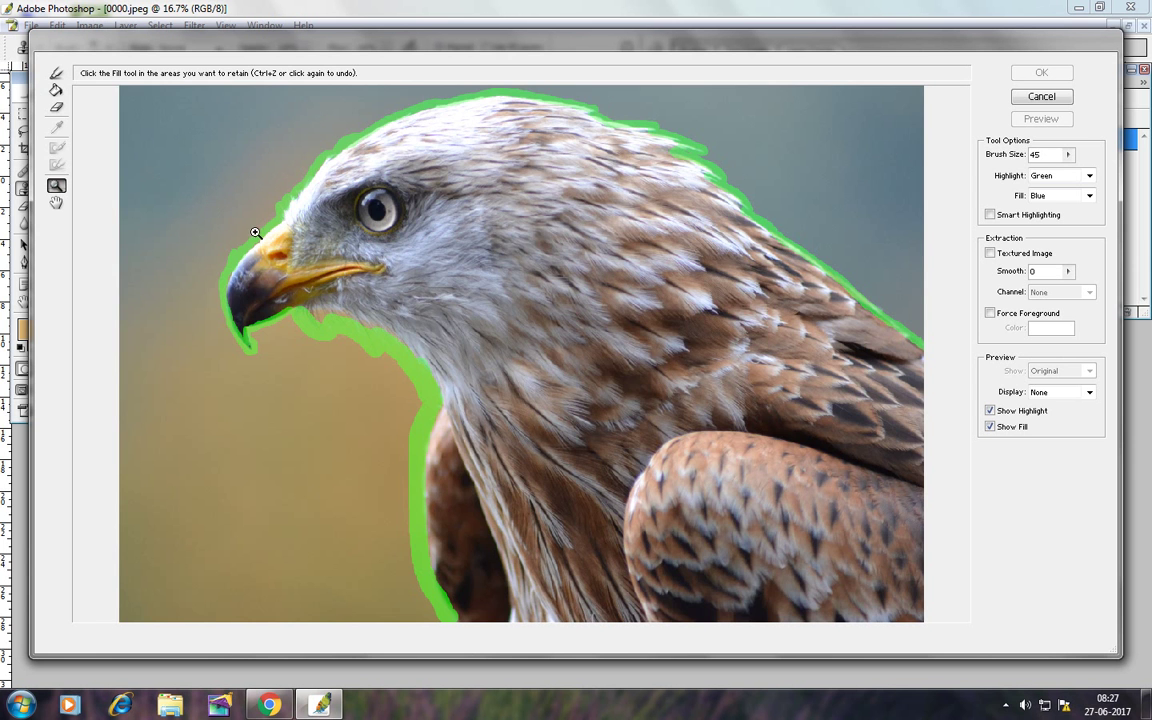
Zoom out, set the brush size to 110, and fill the eagle's interior blue inside the green outline
{"action": "key", "text": "alt"}
{"action": "left_click", "coordinate": [397, 297], "text": "alt"}
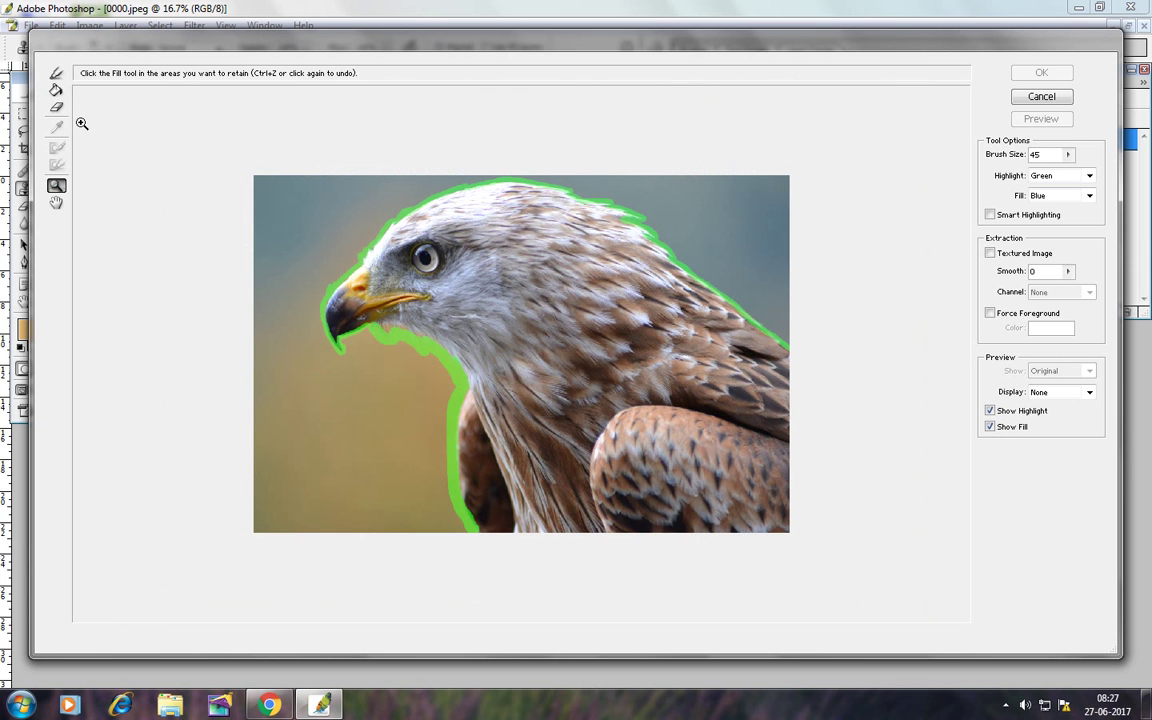
{"action": "left_click", "coordinate": [56, 73]}
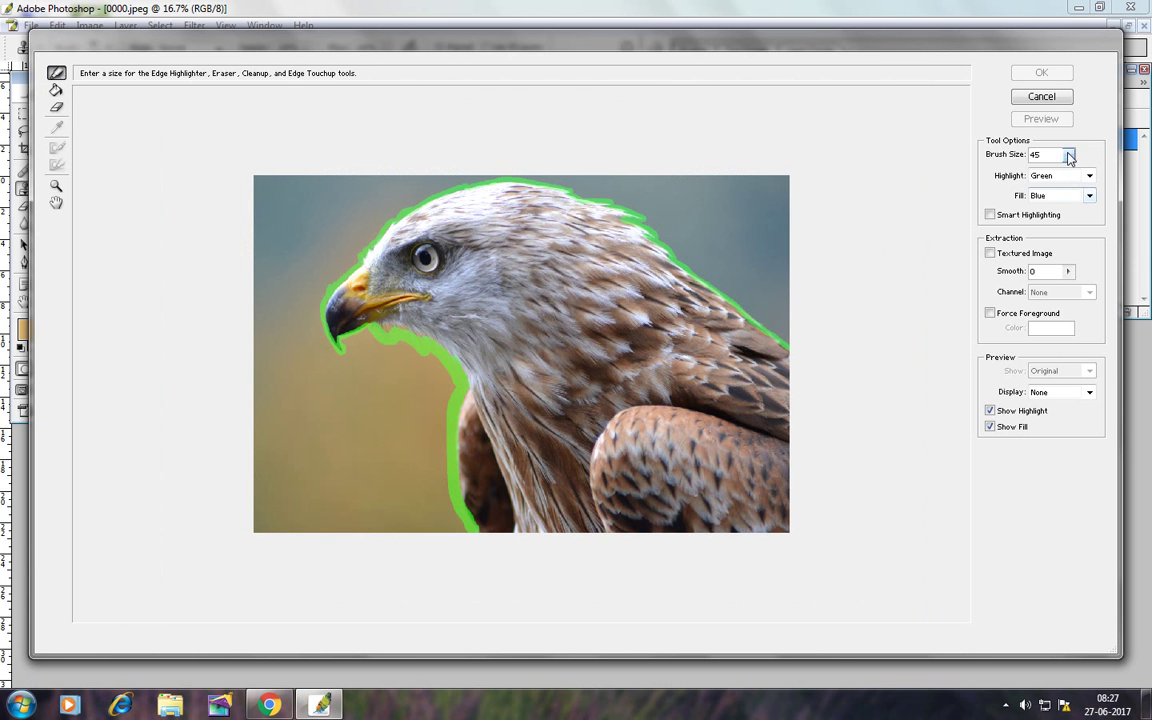
{"action": "left_click", "coordinate": [1068, 154]}
{"action": "left_click_drag", "start_coordinate": [1004, 172], "coordinate": [1032, 172]}
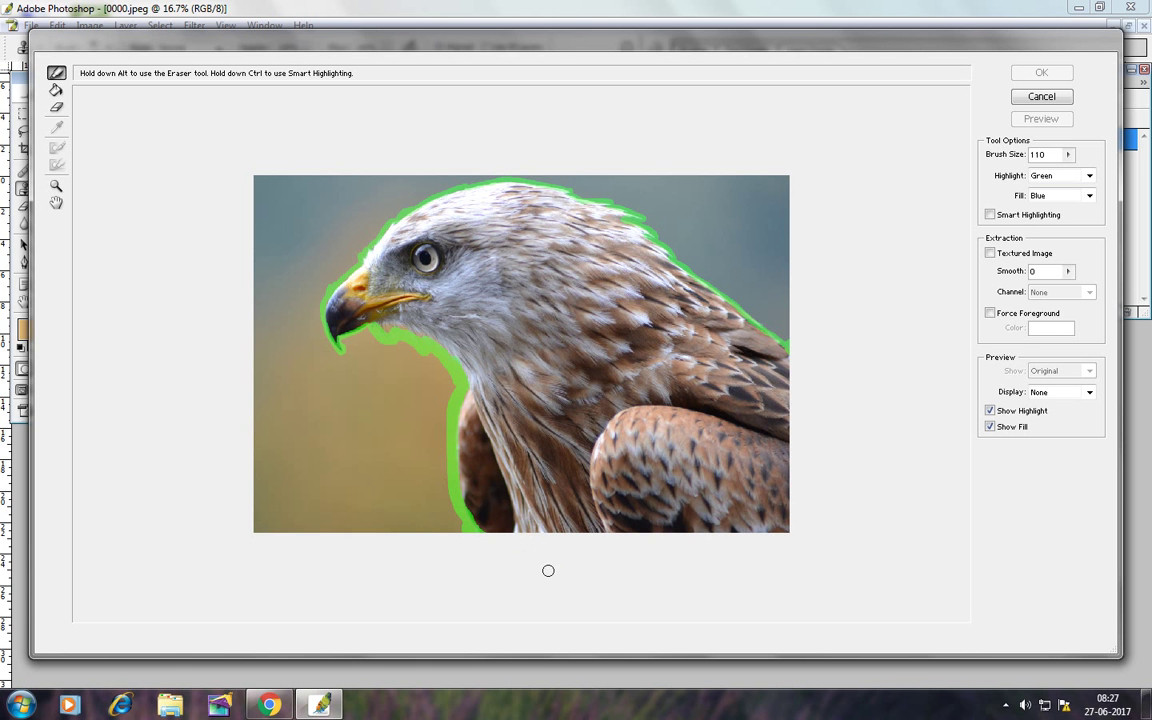
{"action": "left_click", "coordinate": [56, 89]}
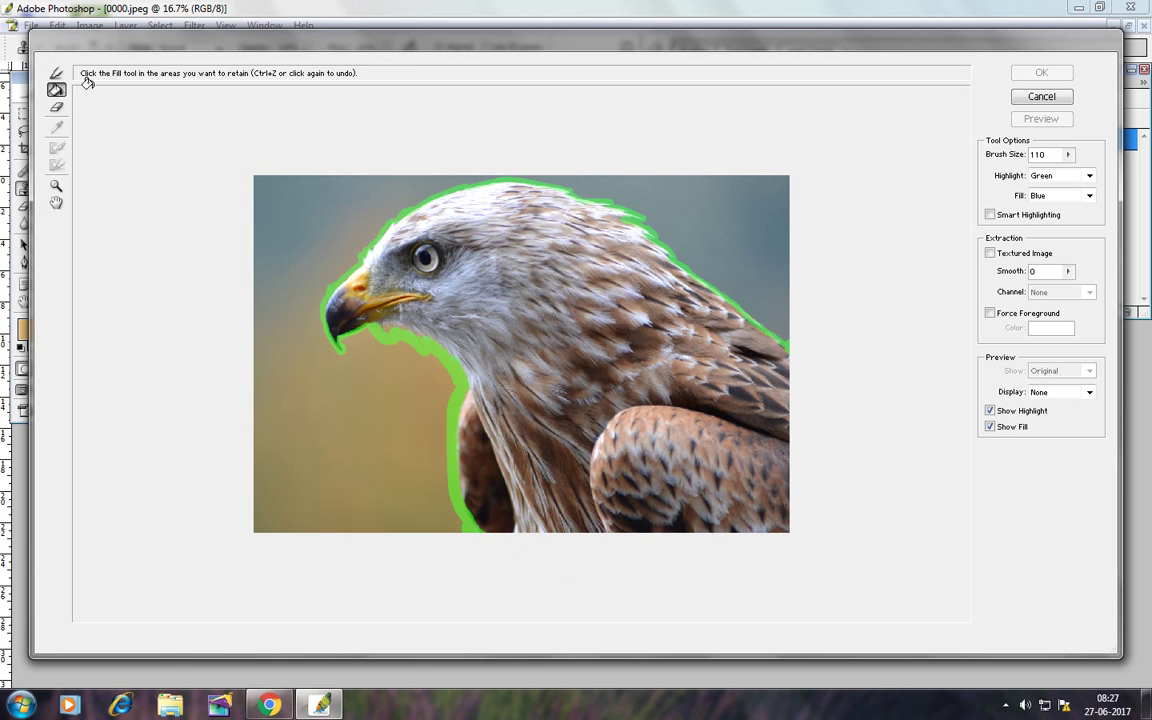
{"action": "left_click", "coordinate": [490, 262]}
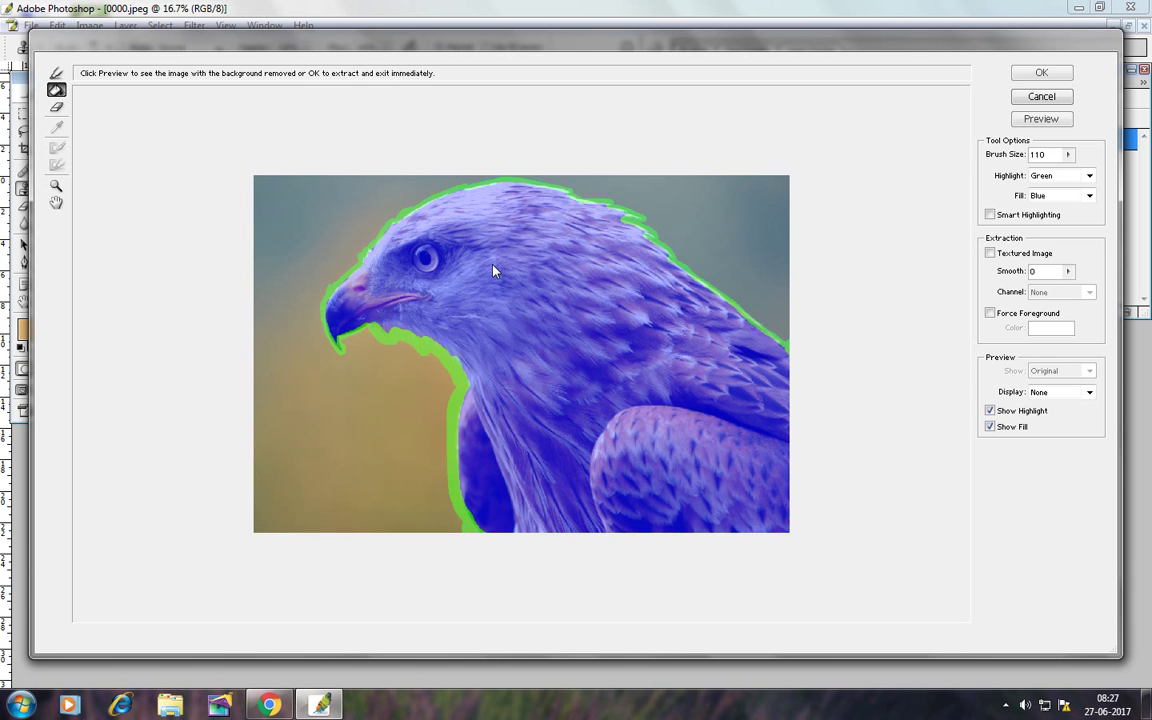
Apply the extraction, leaving the eagle on a transparent Layer 0
{"action": "left_click", "coordinate": [1043, 73]}
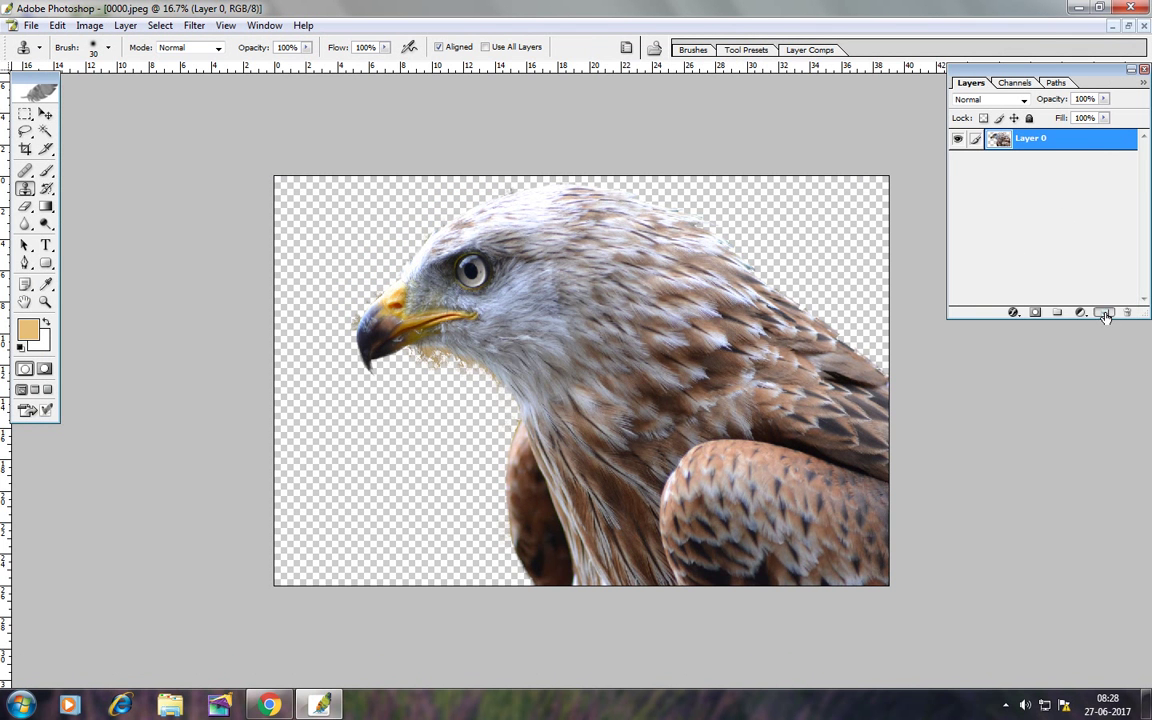
Add Layer 1 below the eagle's Layer 0 and set the foreground color to lime green A2D211
{"action": "left_click", "coordinate": [1105, 312]}
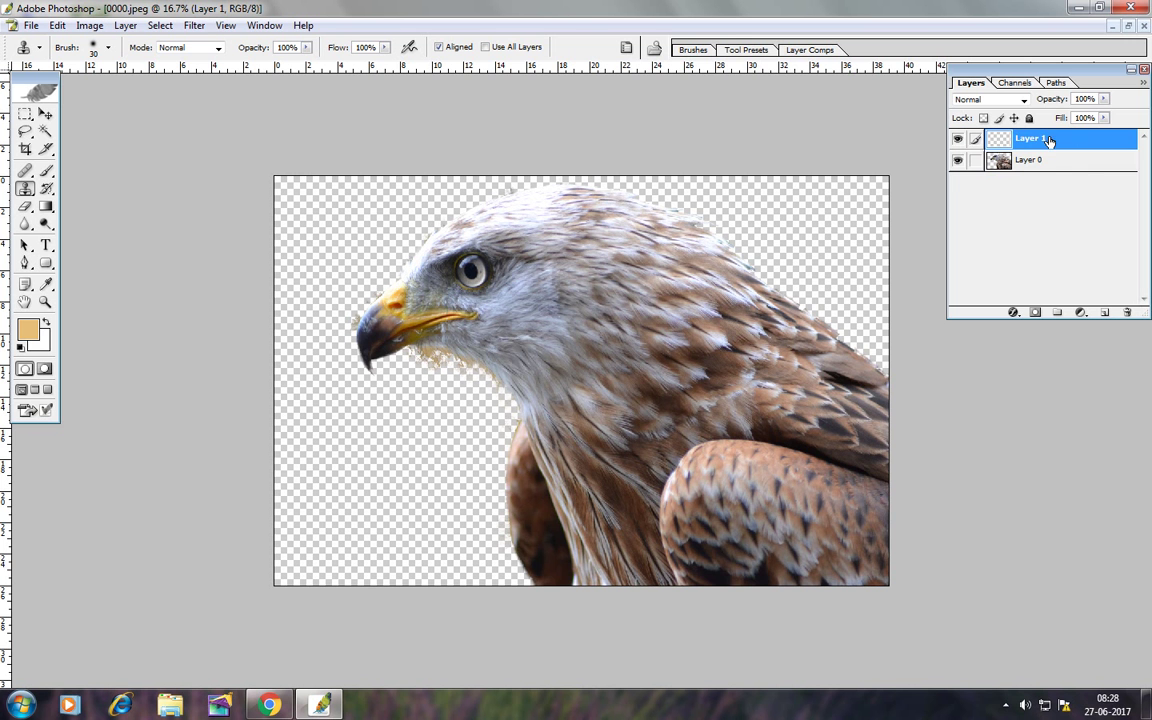
{"action": "left_click_drag", "start_coordinate": [1048, 141], "coordinate": [1042, 165]}
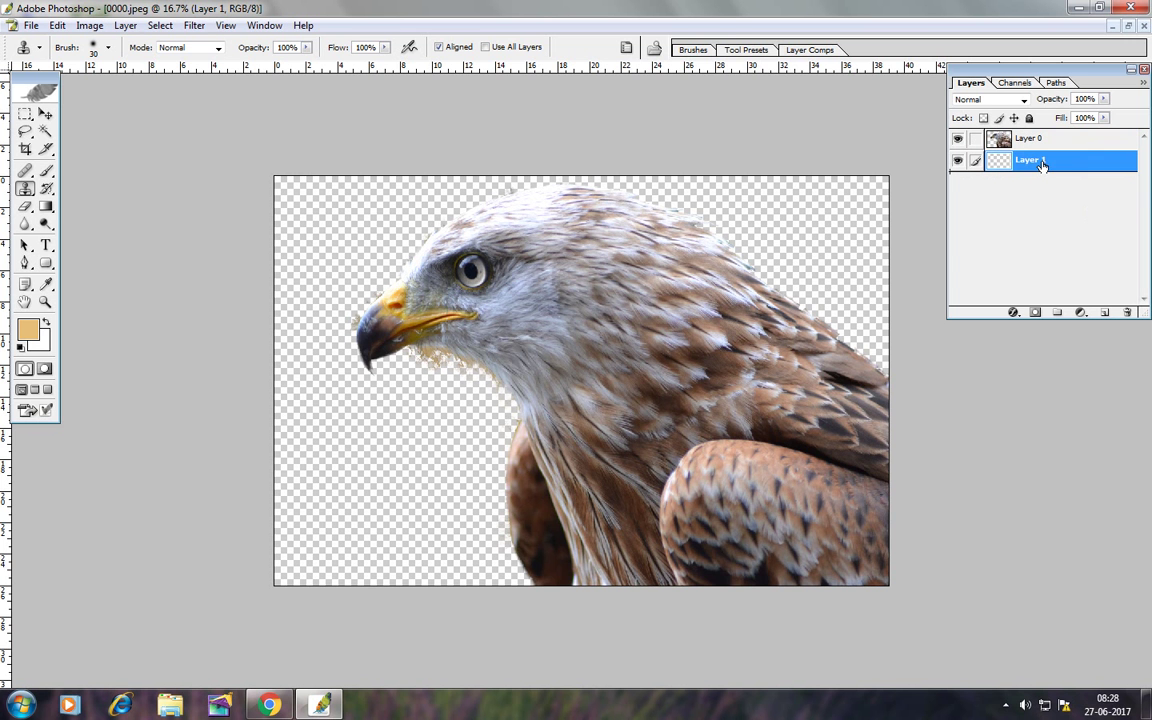
{"action": "left_click", "coordinate": [24, 333]}
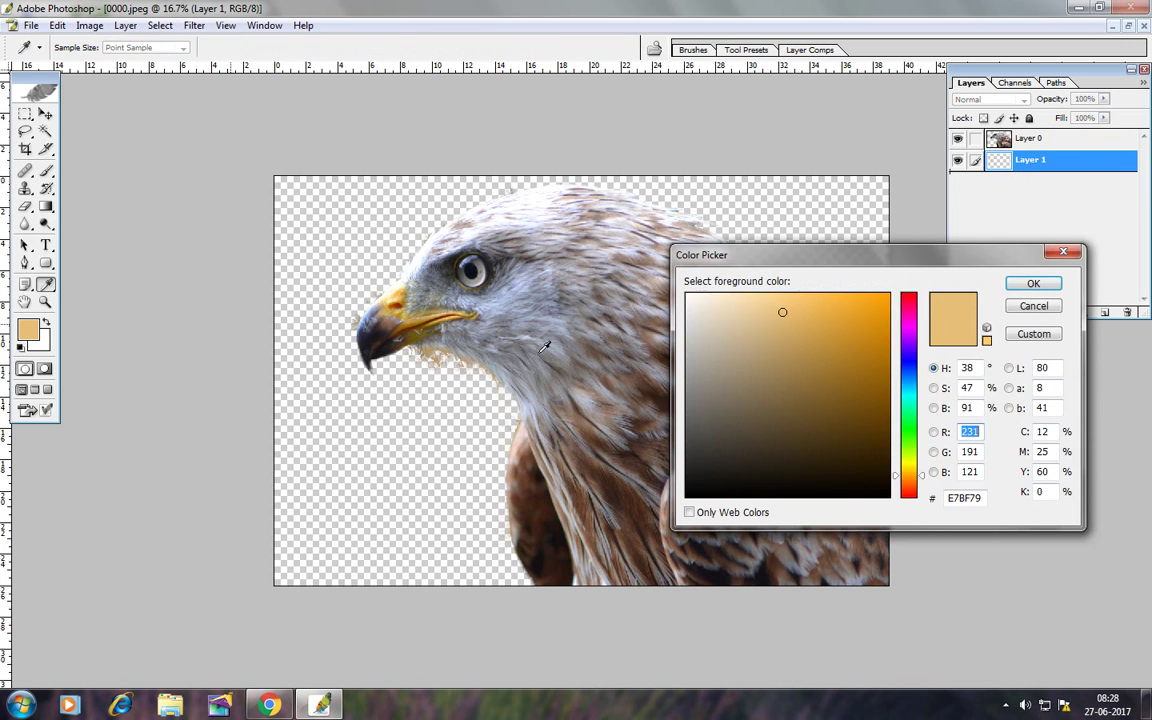
{"action": "left_click", "coordinate": [908, 454]}
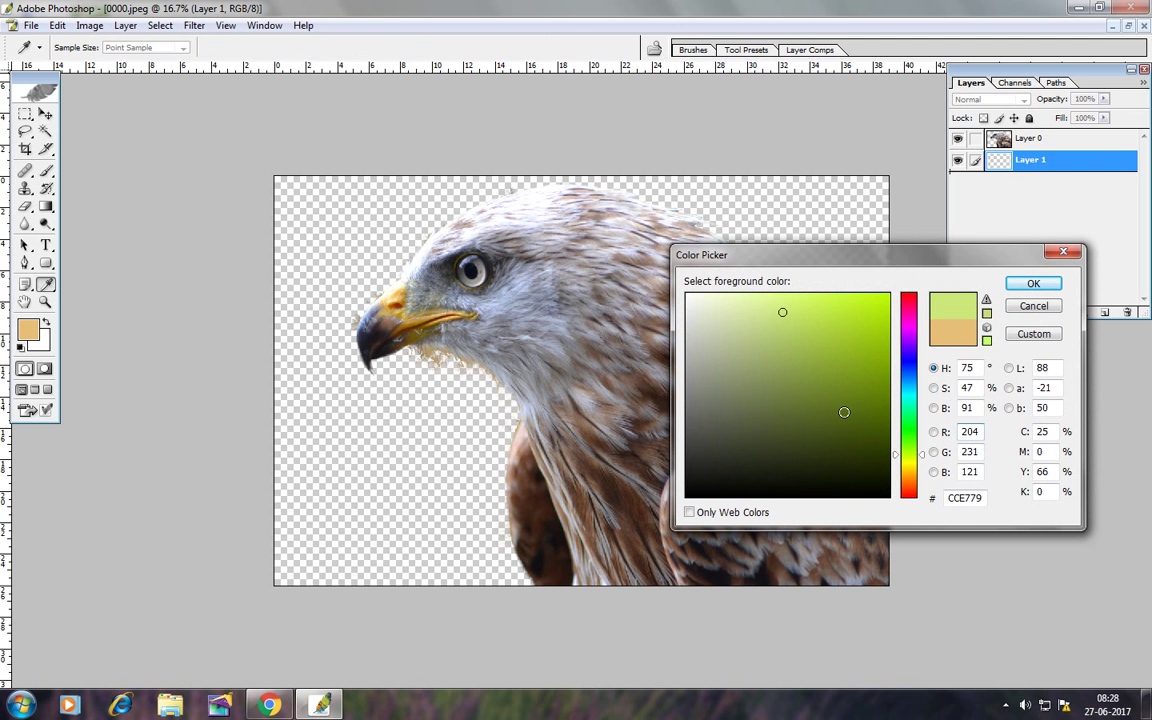
{"action": "left_click_drag", "start_coordinate": [859, 337], "coordinate": [873, 329]}
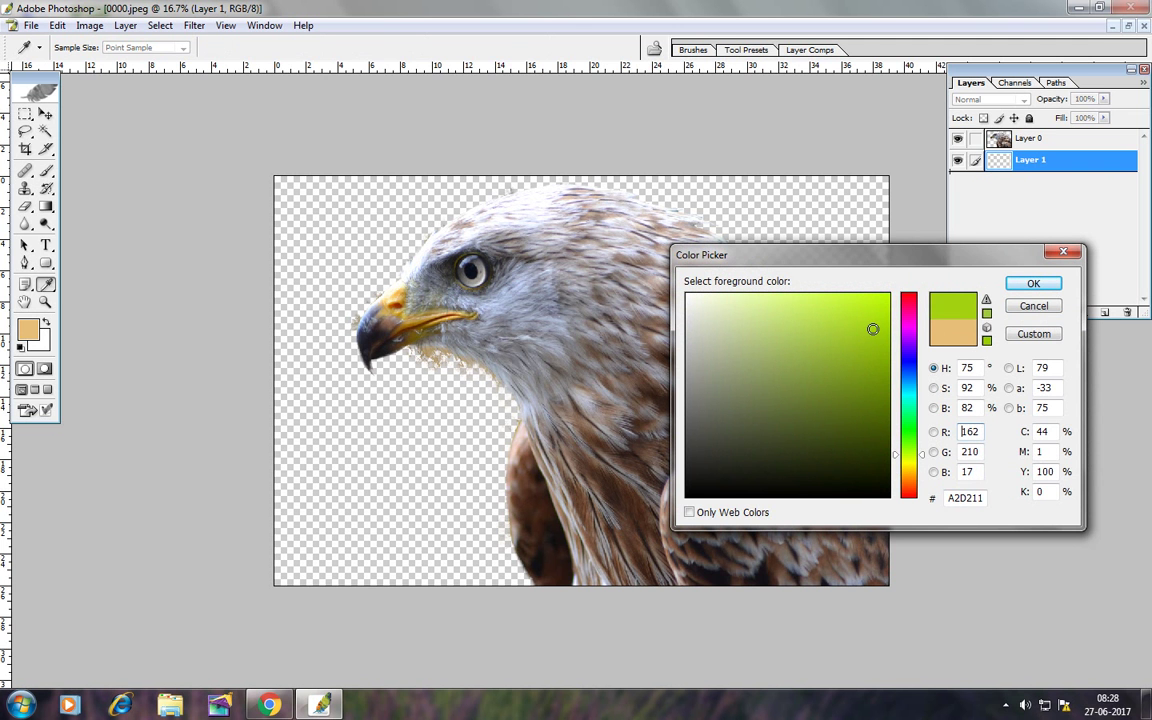
{"action": "left_click", "coordinate": [1033, 284]}
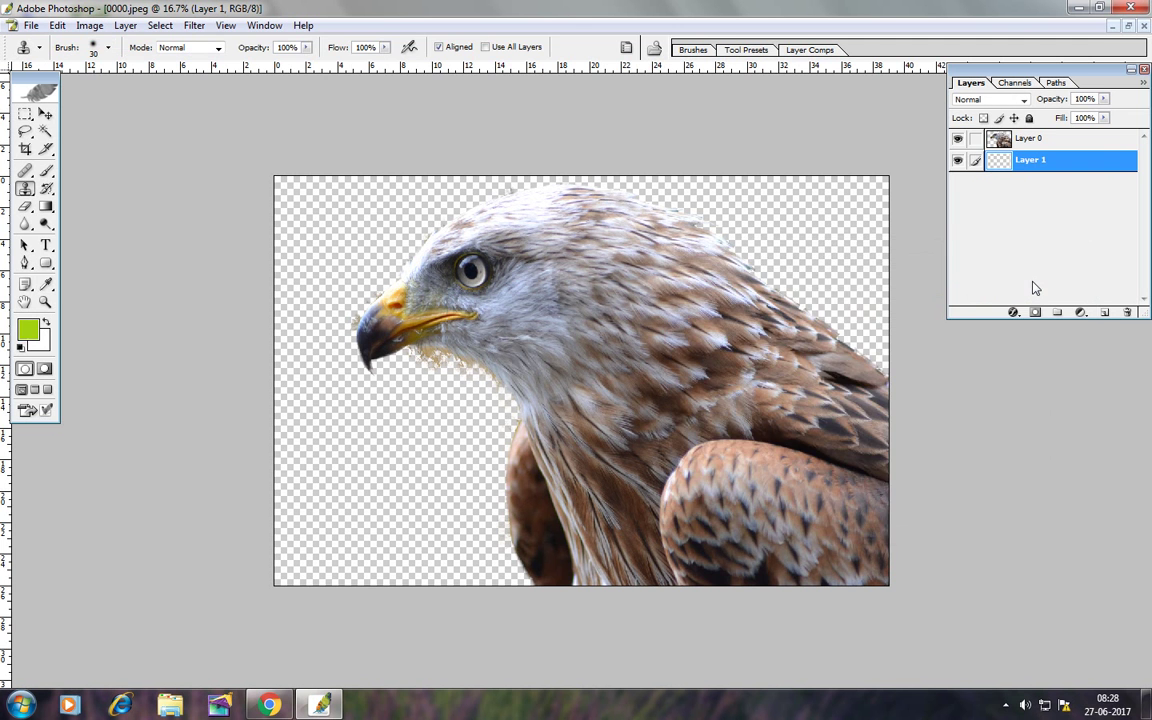
Fill Layer 1 with the lime green foreground color at 100% opacity
{"action": "left_click", "coordinate": [57, 25]}
{"action": "left_click", "coordinate": [72, 257]}
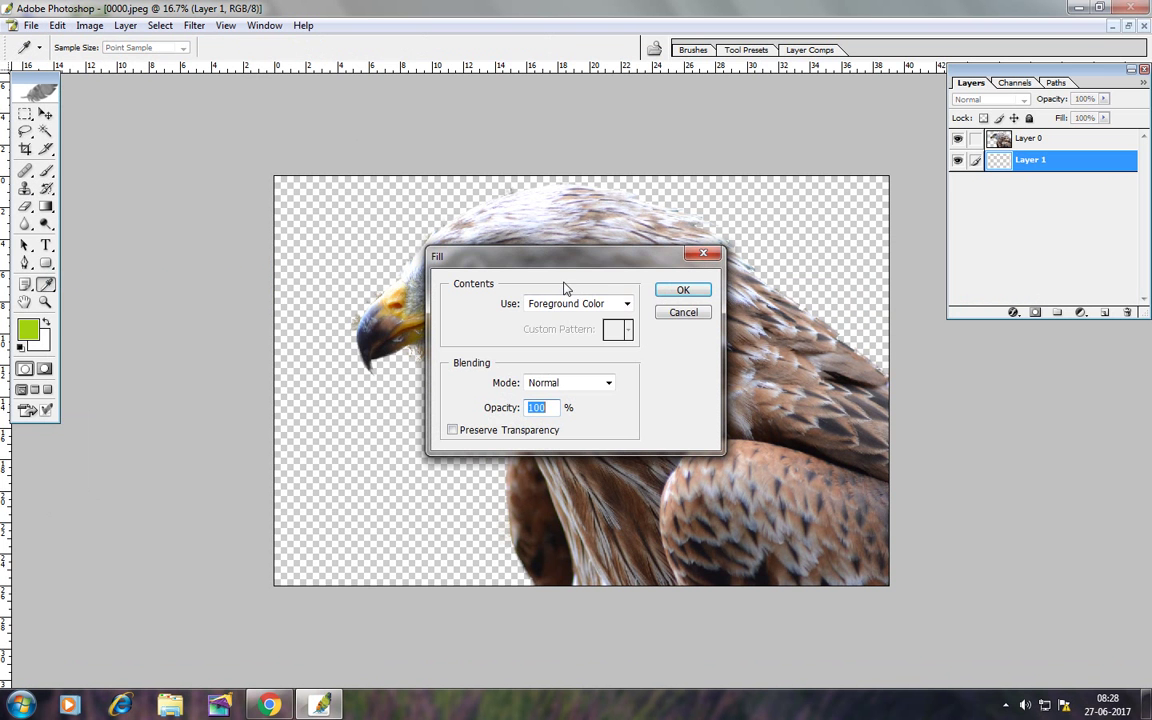
{"action": "left_click", "coordinate": [681, 291]}
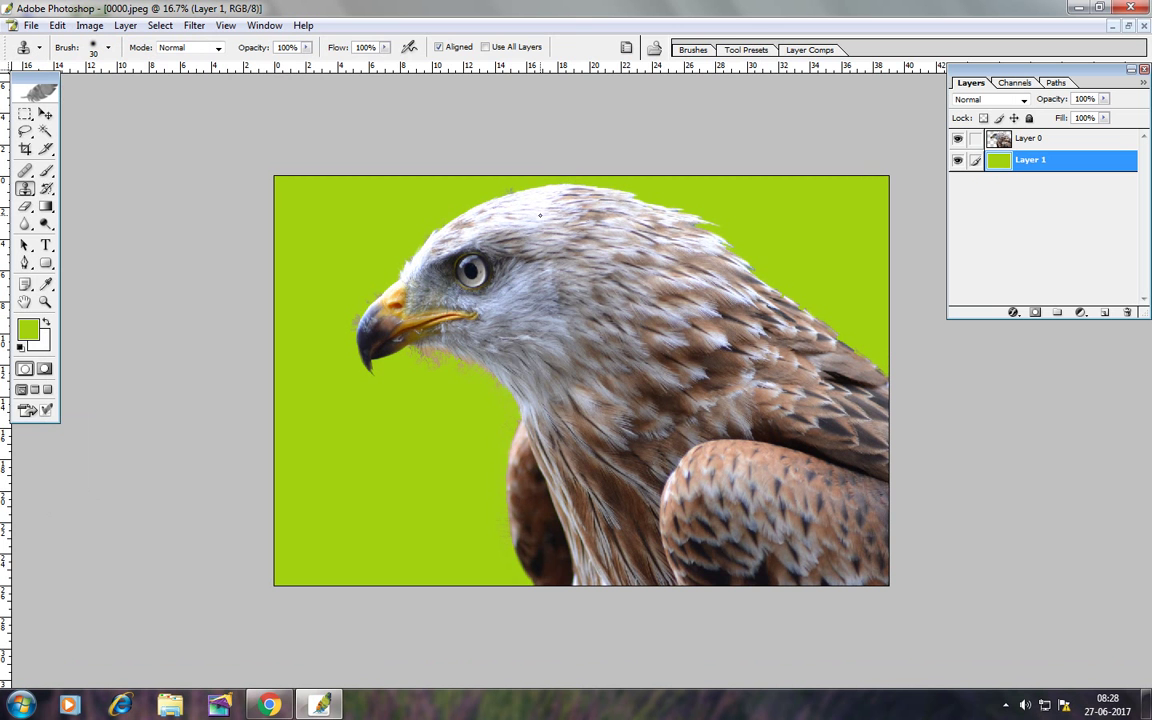
{"action": "left_click", "coordinate": [45, 301]}
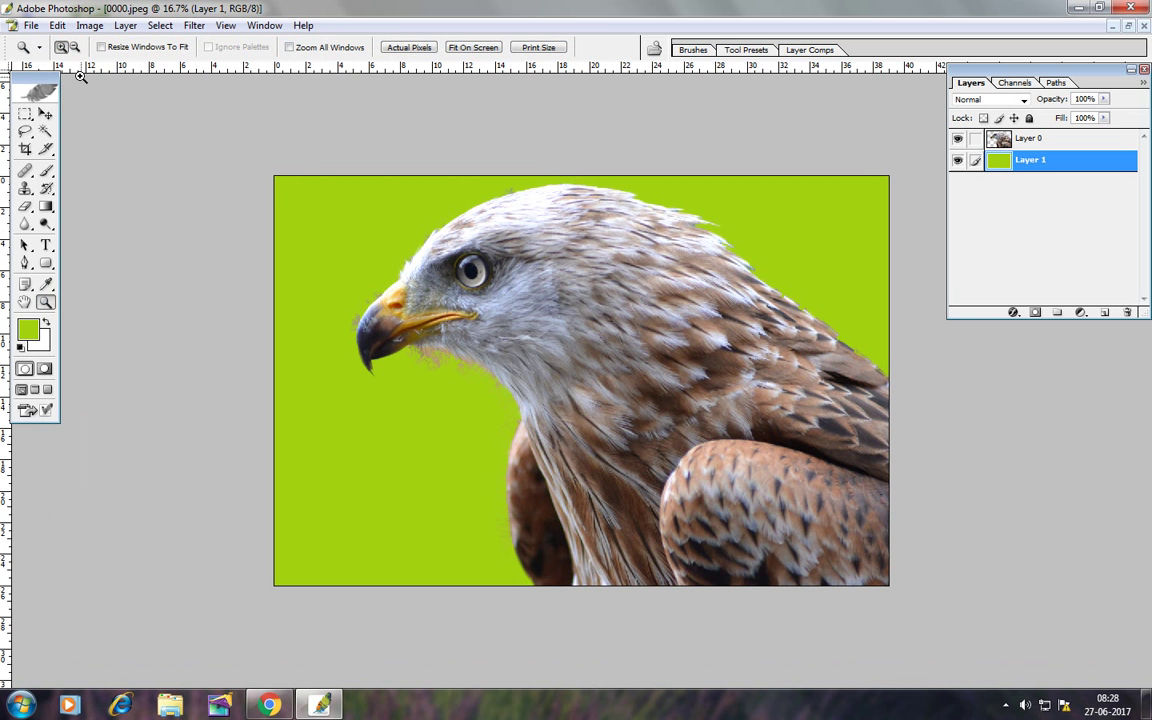
Set the Eraser to a soft round brush at 171 px diameter, then reselect the eagle's Layer 0
{"action": "left_click_drag", "start_coordinate": [276, 180], "coordinate": [792, 615]}
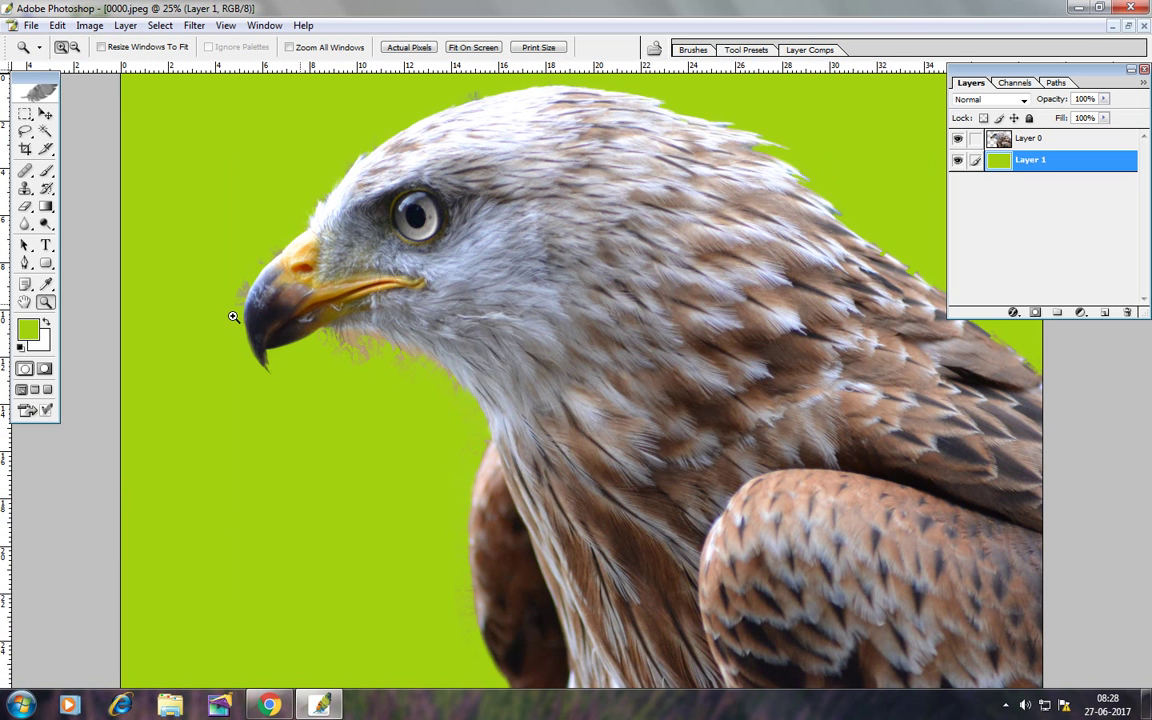
{"action": "left_click", "coordinate": [25, 205]}
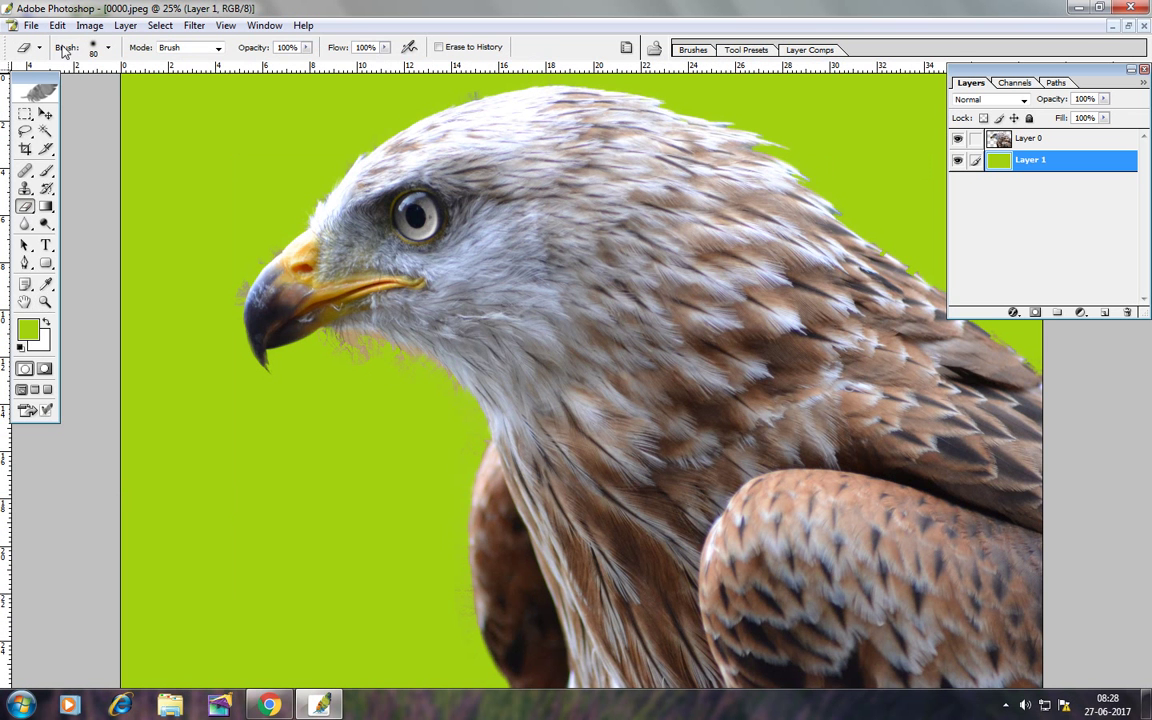
{"action": "left_click", "coordinate": [100, 47]}
{"action": "left_click", "coordinate": [152, 330]}
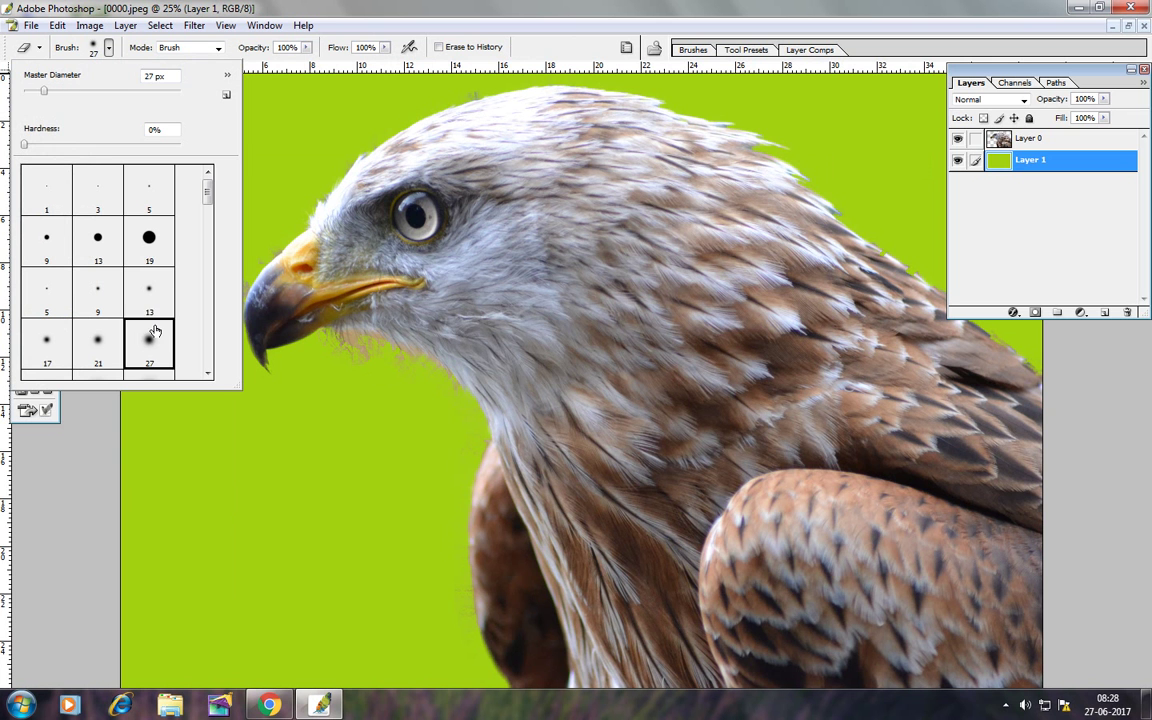
{"action": "left_click_drag", "start_coordinate": [45, 91], "coordinate": [134, 90]}
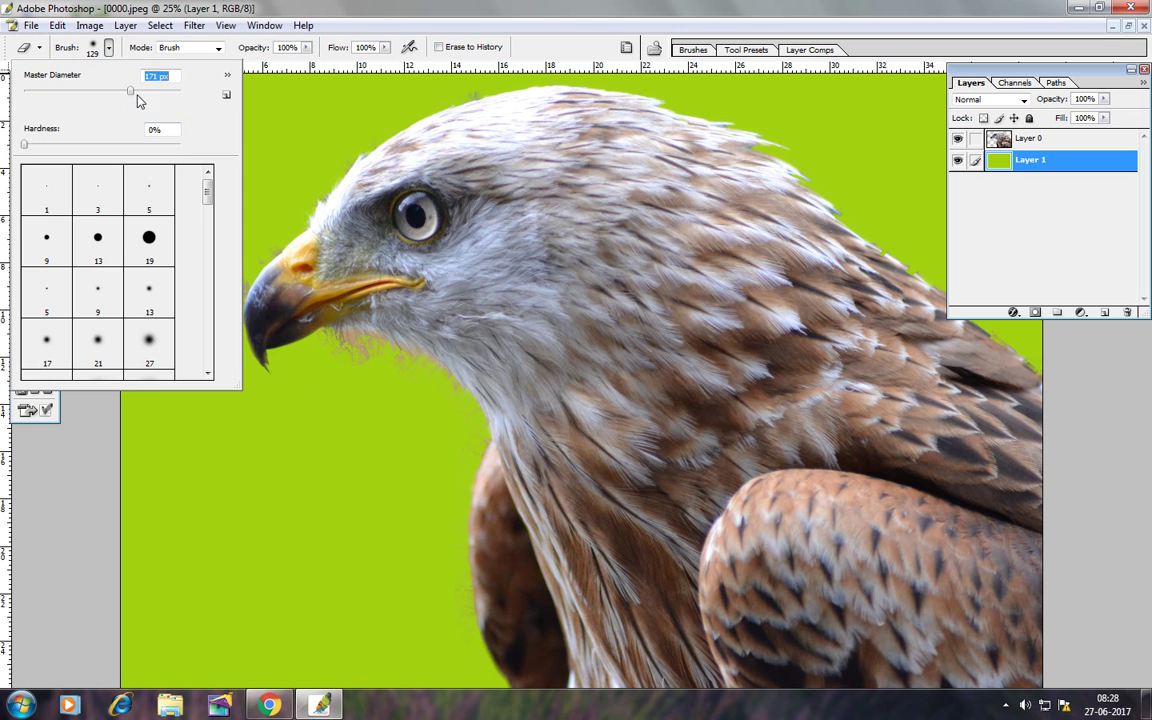
{"action": "left_click", "coordinate": [357, 410]}
{"action": "key", "text": "ctrl+z"}
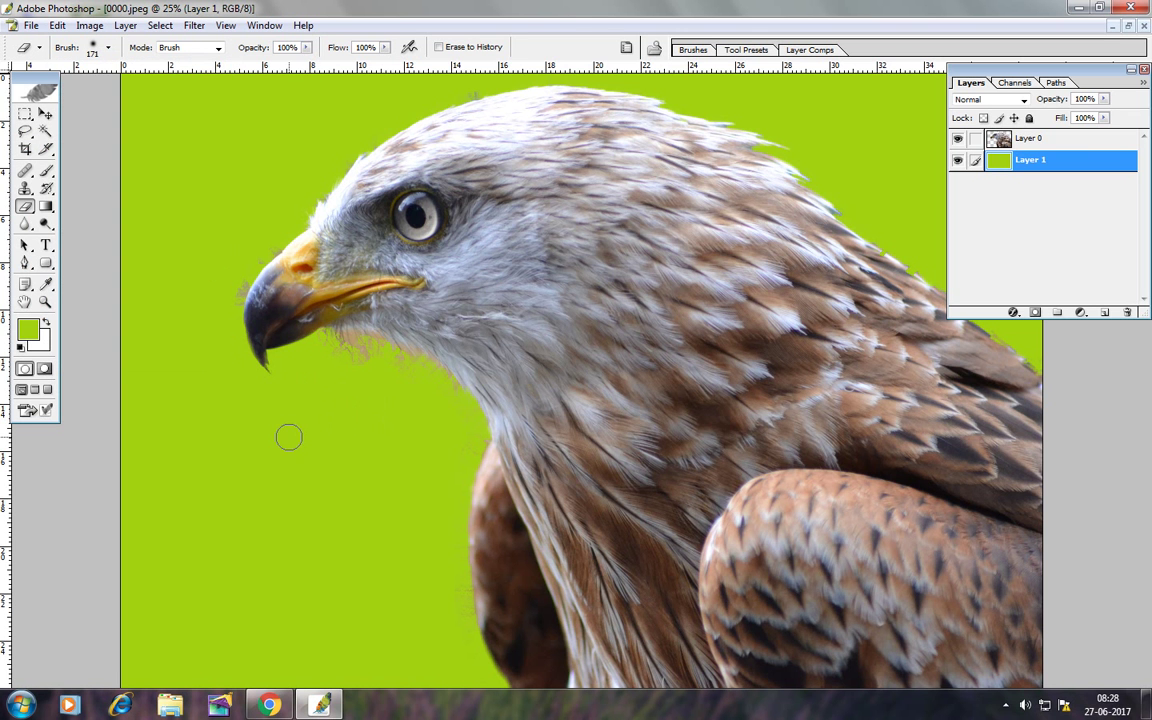
{"action": "left_click", "coordinate": [1030, 138]}
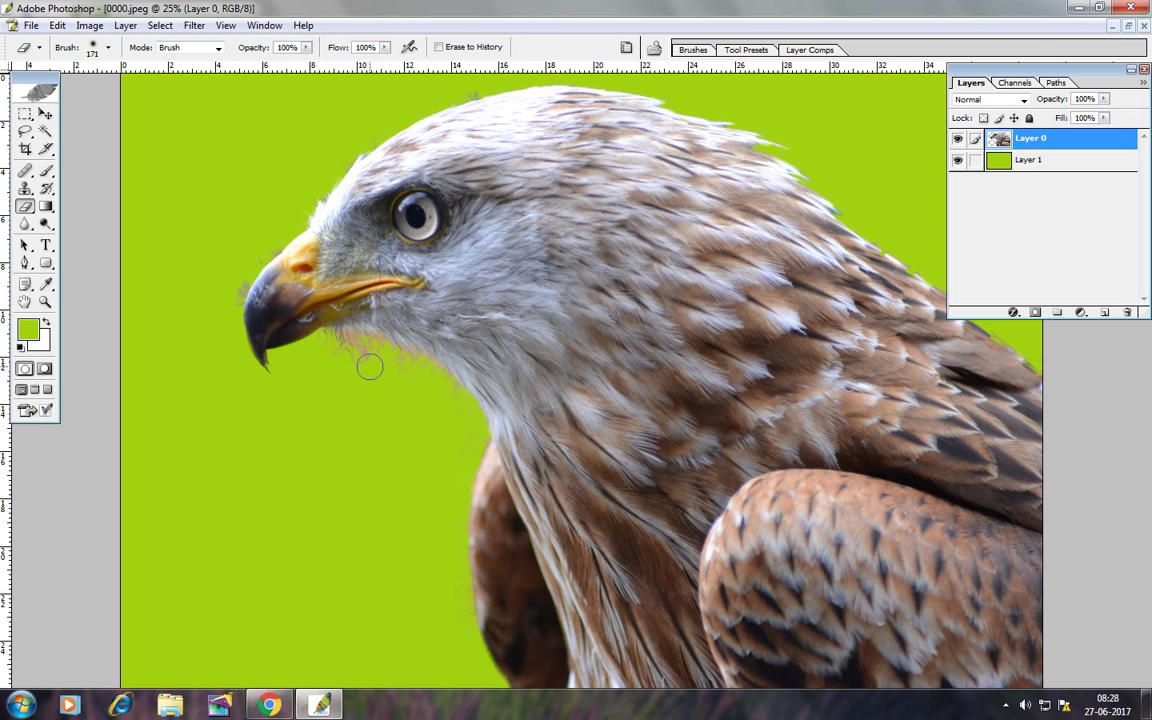
Erase the stray fringe along the eagle's neck just below the beak
{"action": "left_click_drag", "start_coordinate": [331, 352], "coordinate": [448, 400]}
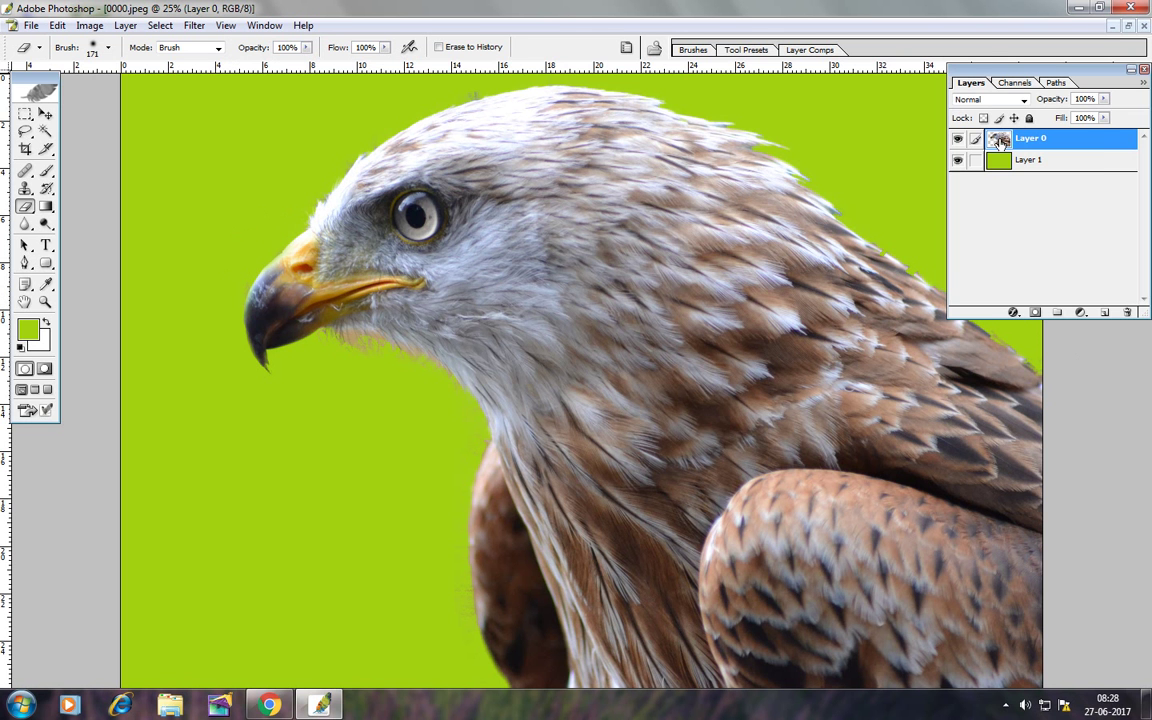
{"action": "left_click_drag", "start_coordinate": [967, 70], "coordinate": [1052, 70]}
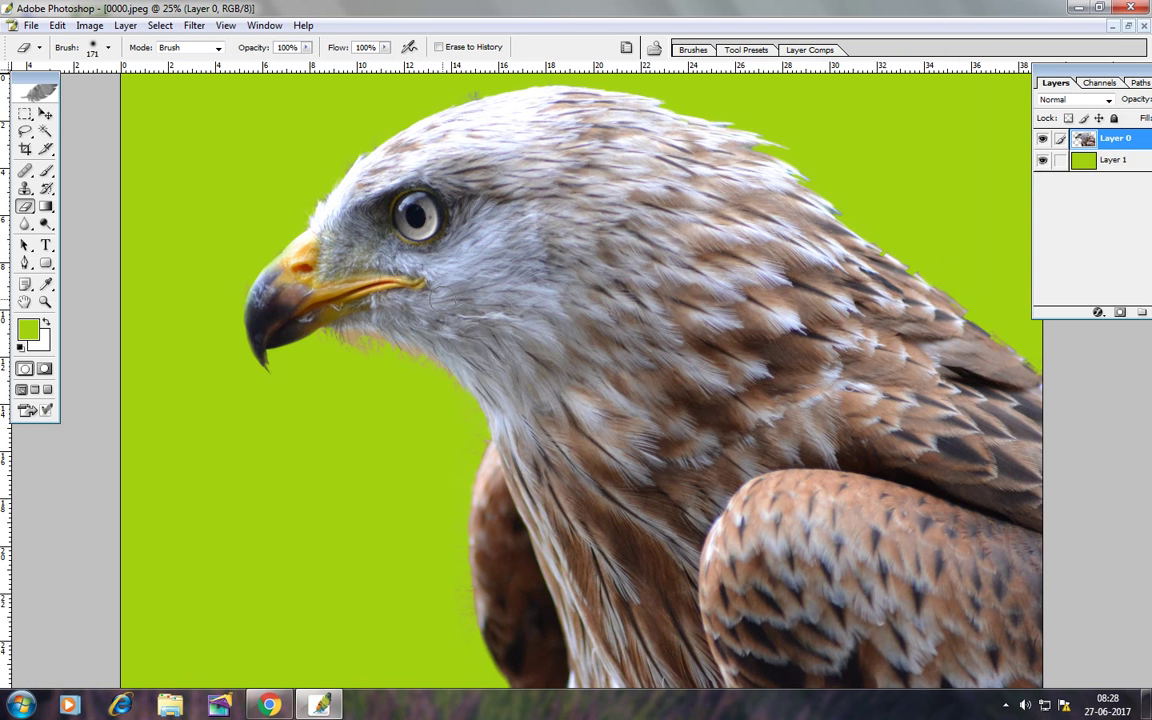
{"action": "key", "text": "z"}
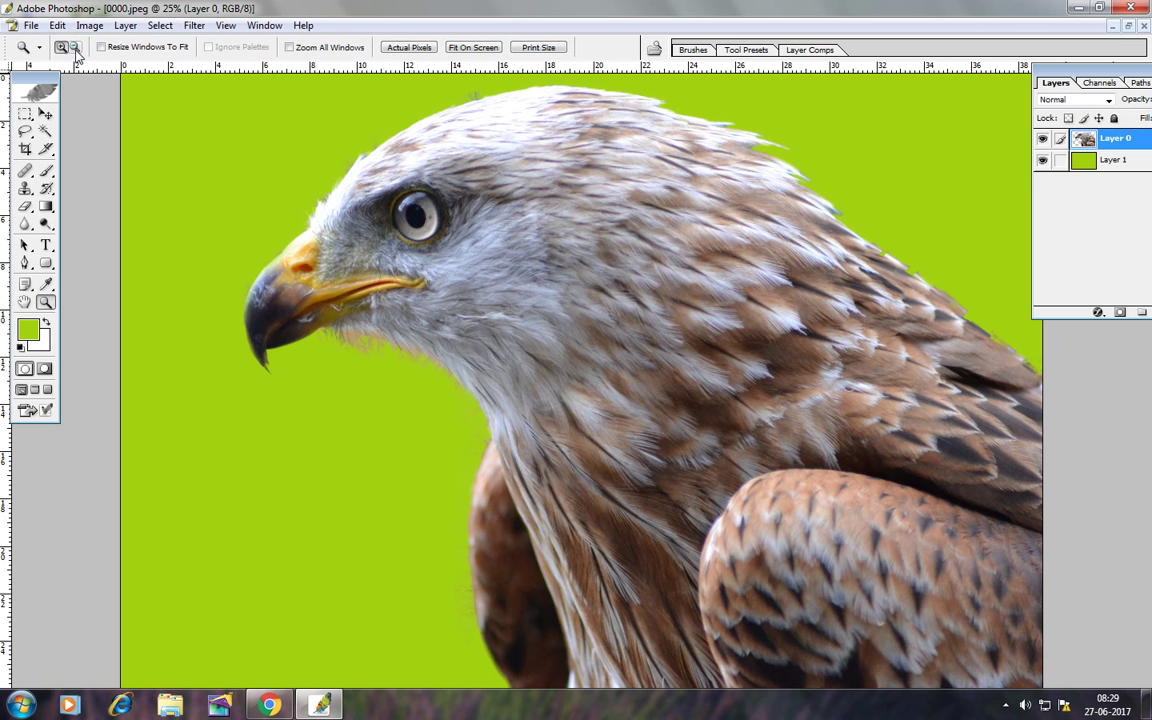
{"action": "left_click", "coordinate": [577, 328], "text": "alt"}
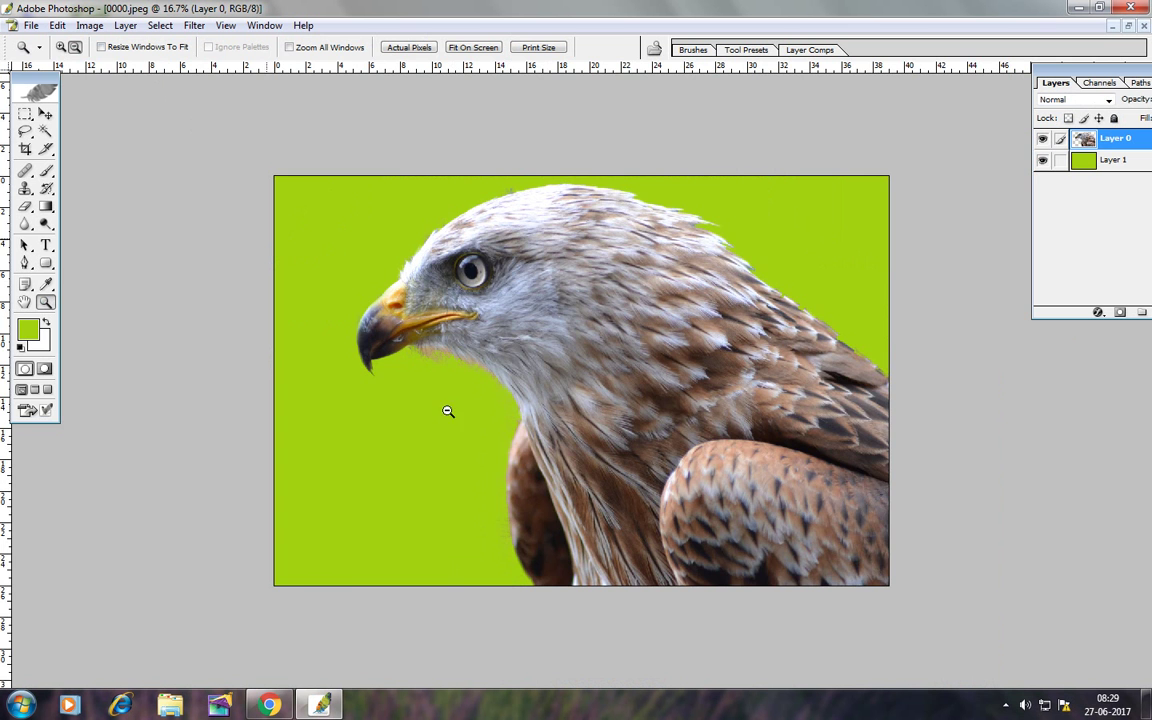
Zoom in on the beak and neck, erase the grey feather wisps there, then zoom back out
{"action": "left_click", "coordinate": [548, 463], "text": "alt"}
{"action": "left_click", "coordinate": [61, 47]}
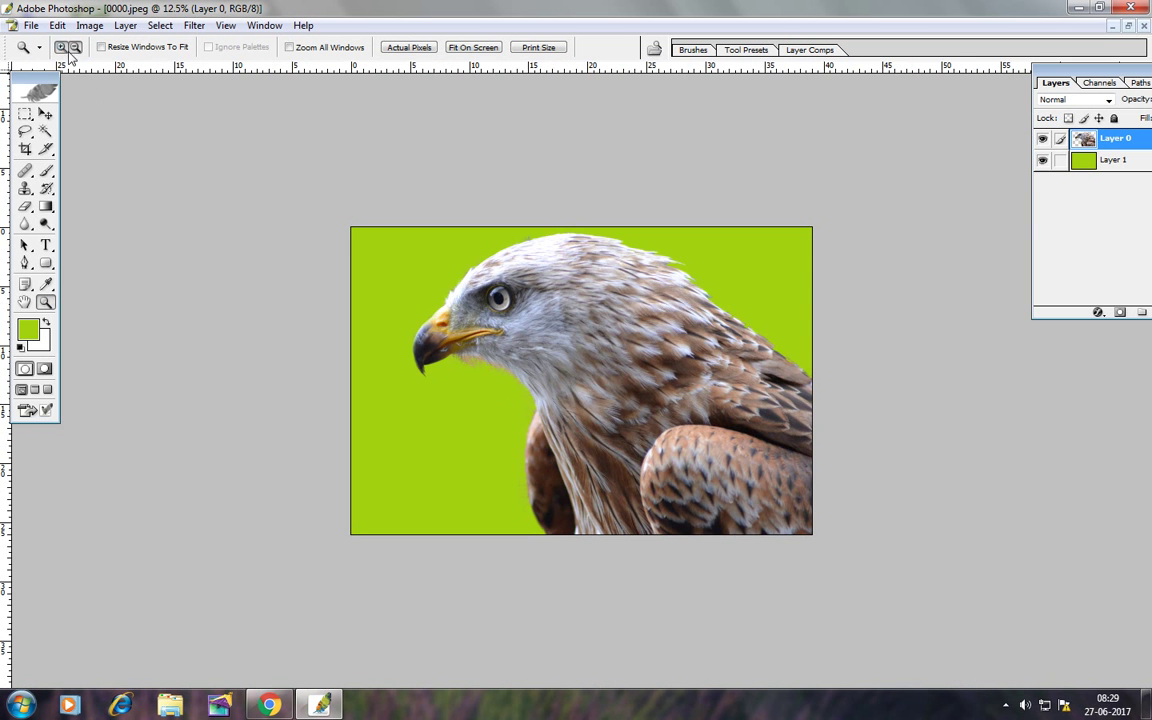
{"action": "left_click_drag", "start_coordinate": [436, 347], "coordinate": [590, 475]}
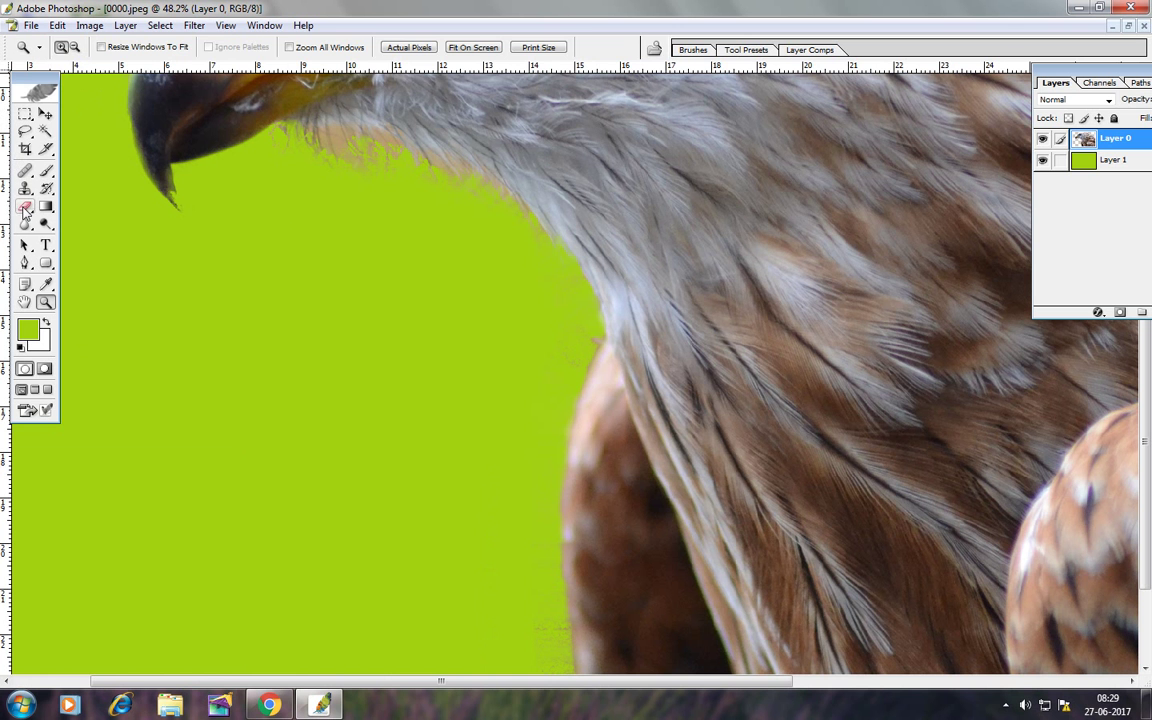
{"action": "left_click", "coordinate": [25, 205]}
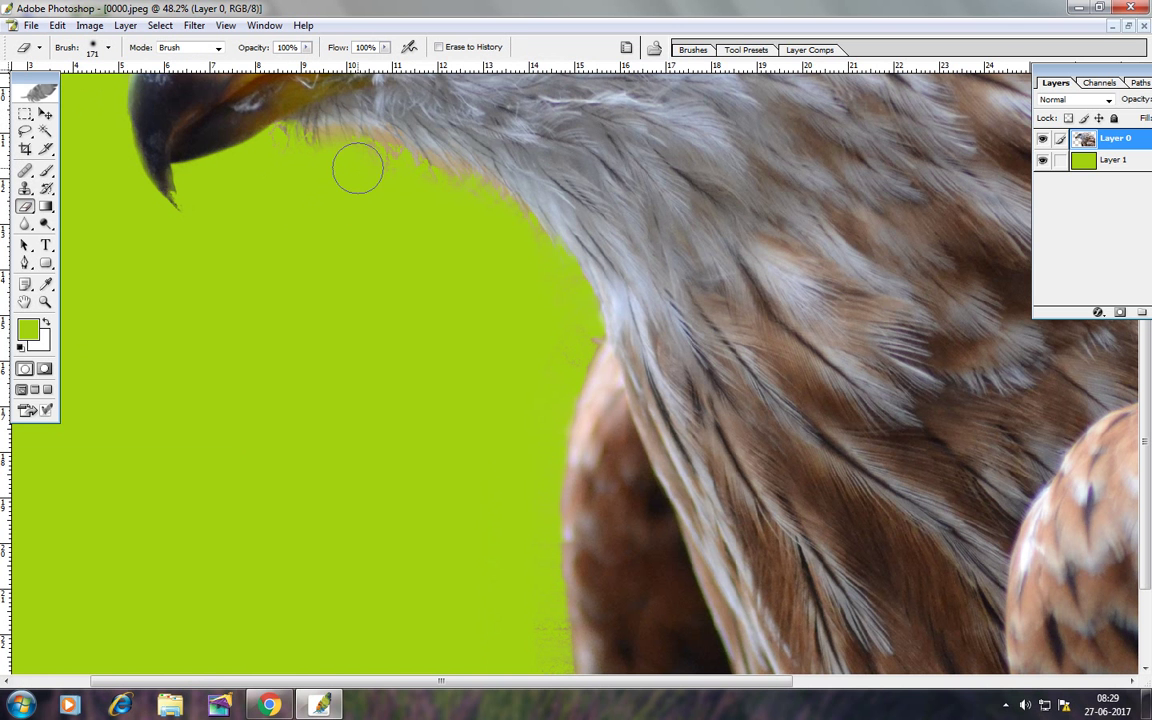
{"action": "left_click_drag", "start_coordinate": [385, 175], "coordinate": [424, 185]}
{"action": "left_click_drag", "start_coordinate": [288, 157], "coordinate": [286, 158]}
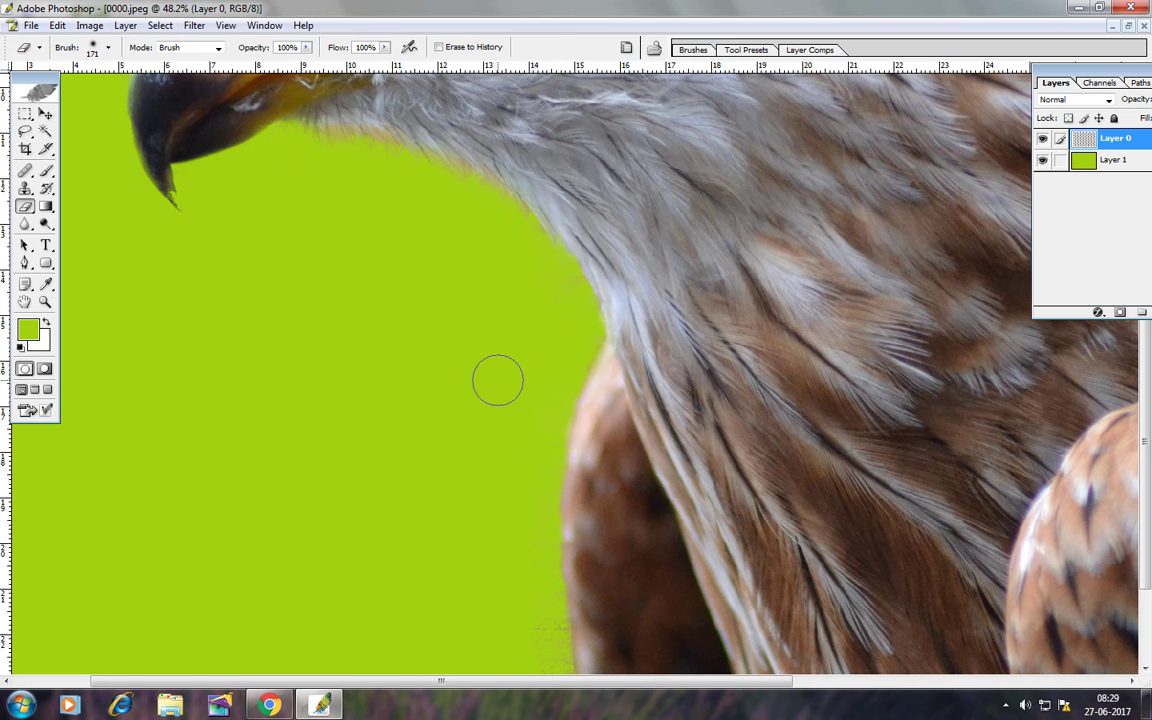
{"action": "left_click", "coordinate": [45, 301]}
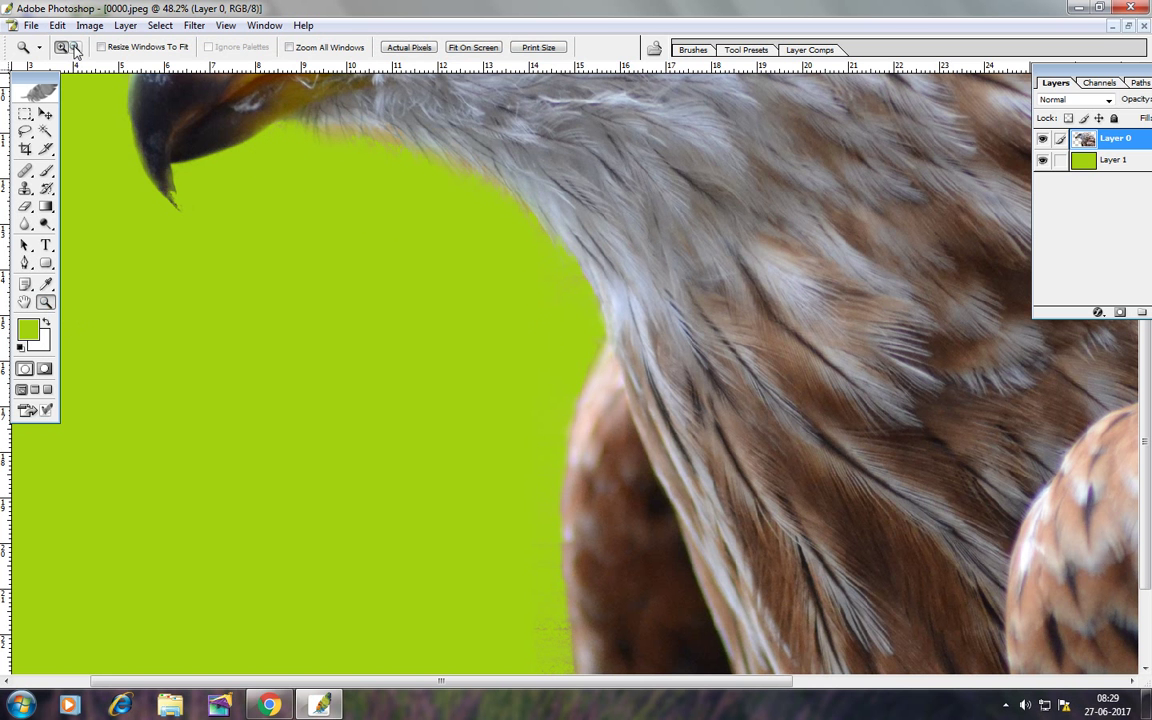
{"action": "left_click", "coordinate": [353, 288], "text": "alt"}
{"action": "left_click", "coordinate": [604, 360], "text": "alt"}
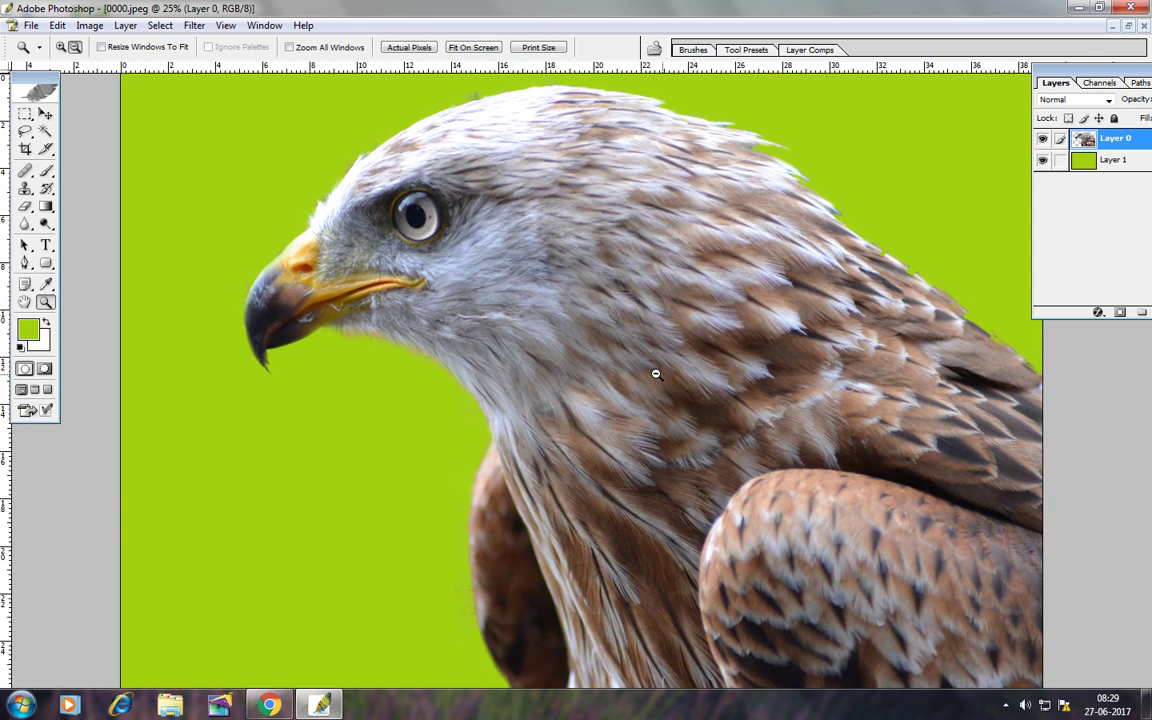
Save the edited eagle as image1 in JPEG format in the 1-sample folder
{"action": "left_click", "coordinate": [31, 25]}
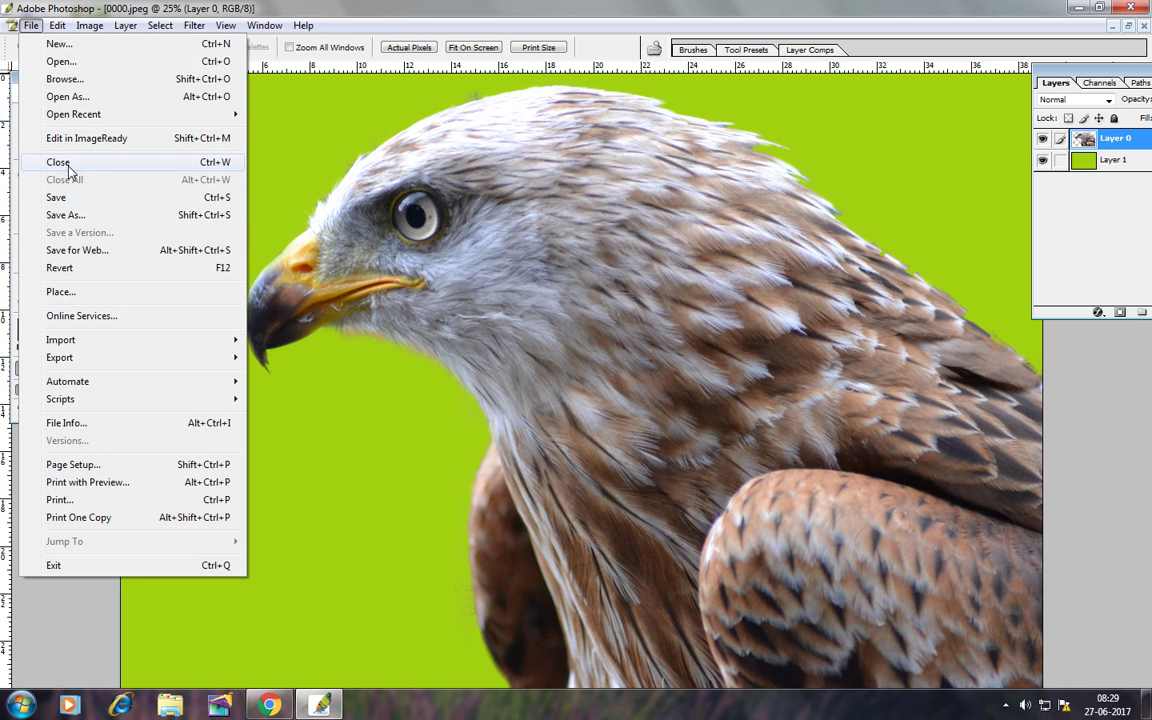
{"action": "left_click", "coordinate": [65, 215]}
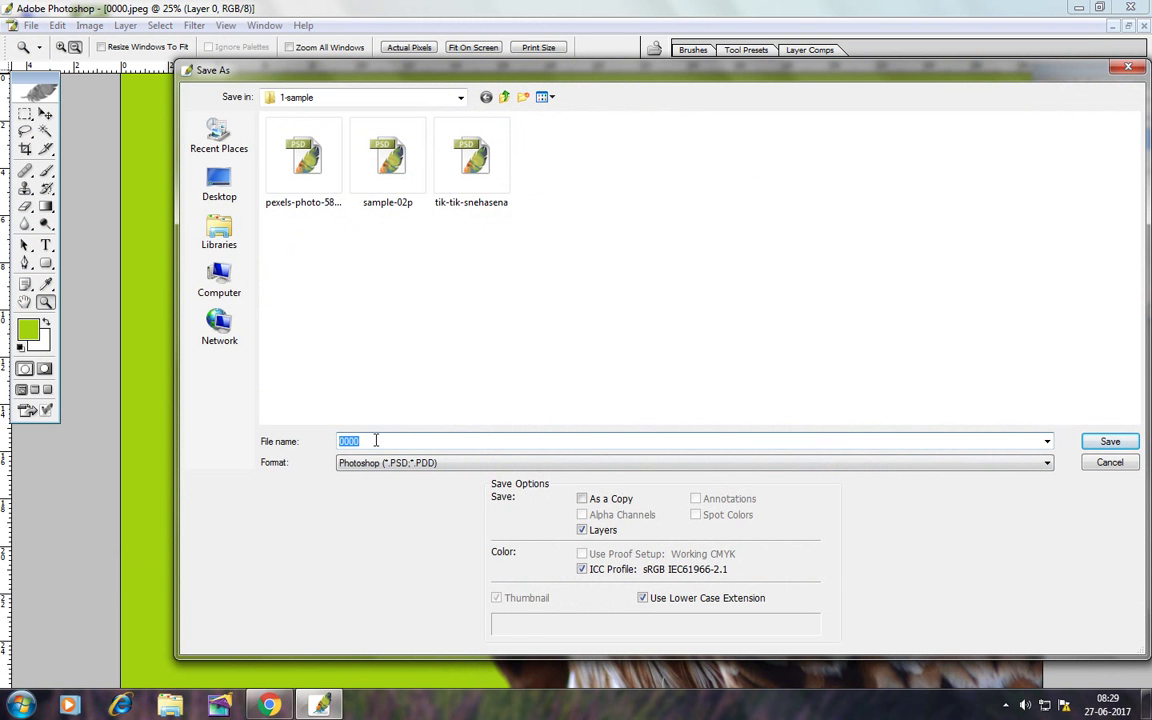
{"action": "type", "text": "image1"}
{"action": "left_click", "coordinate": [380, 463]}
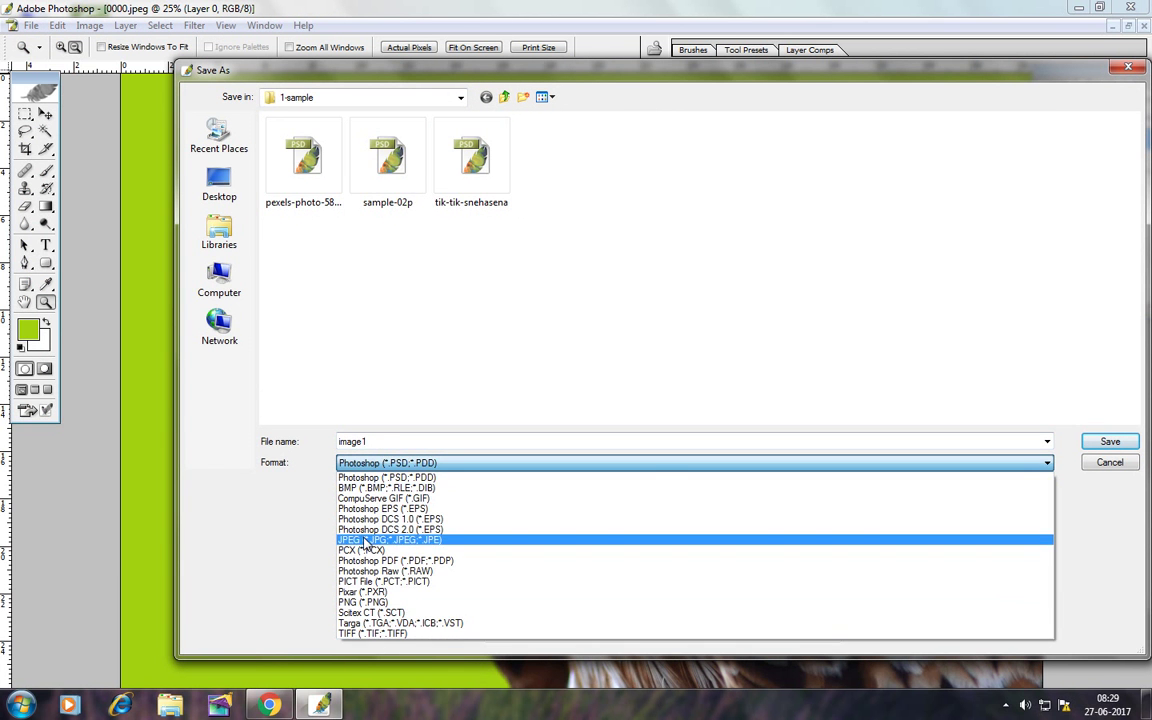
{"action": "left_click", "coordinate": [388, 539]}
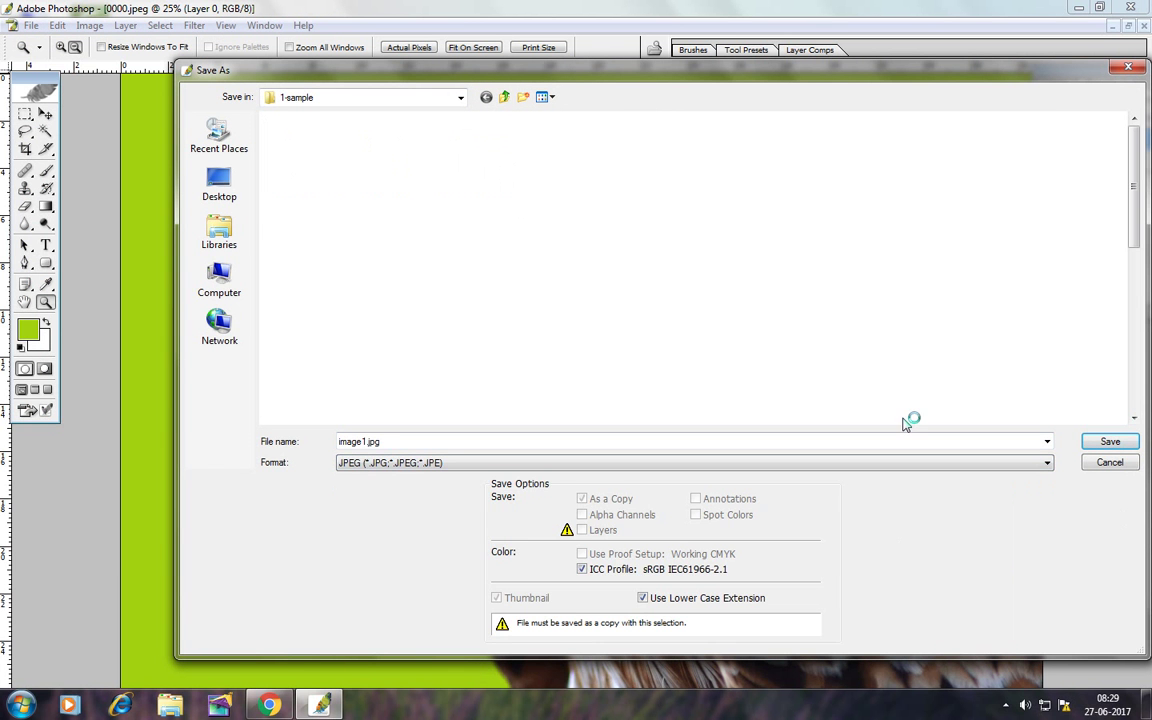
{"action": "key", "text": "Return"}
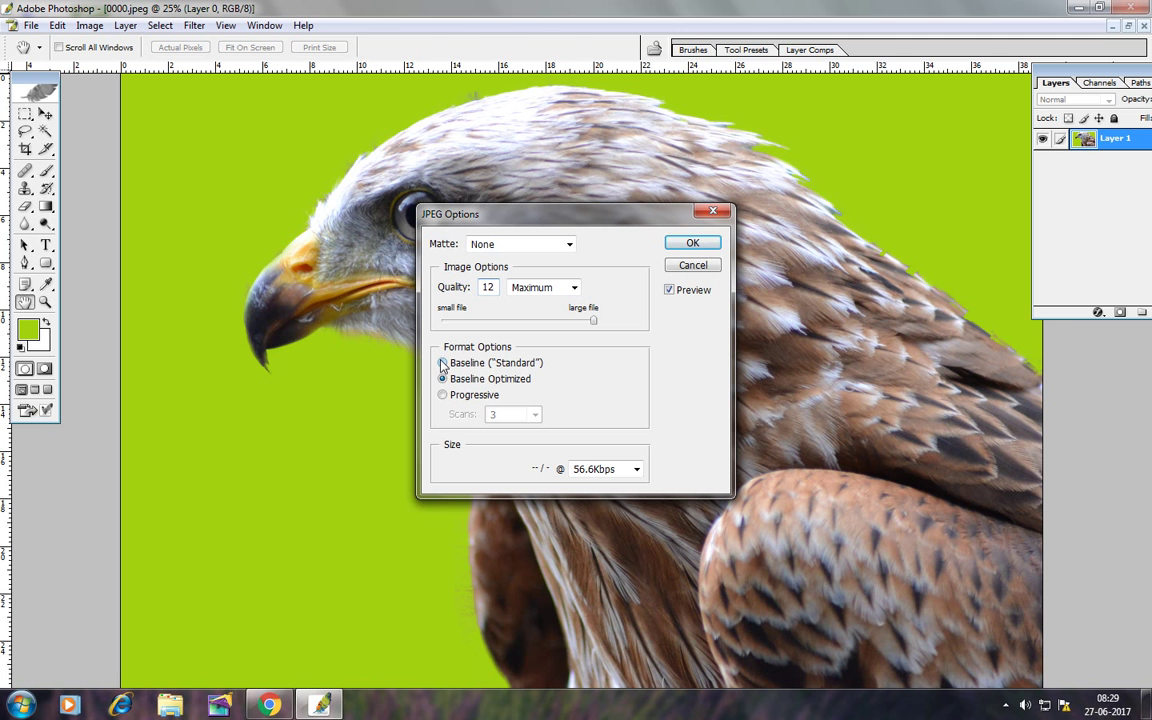
Accept JPEG Options at Quality 12 (Maximum) to finish writing image1.jpg
{"action": "left_click", "coordinate": [692, 243]}
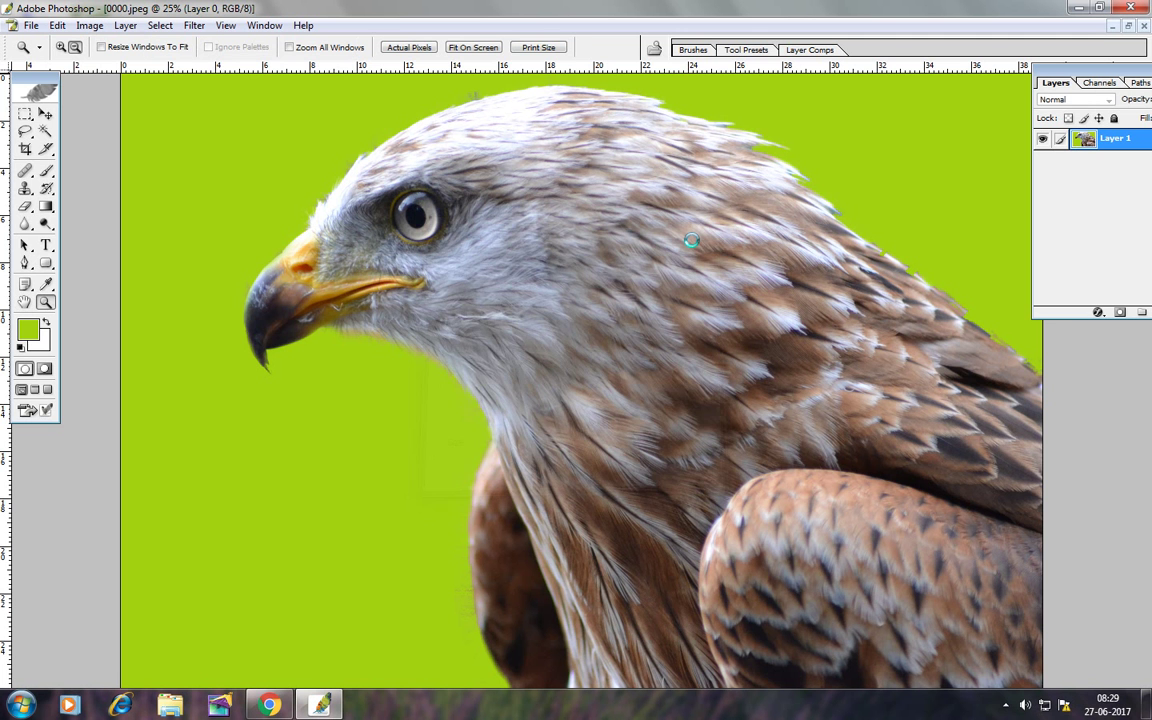